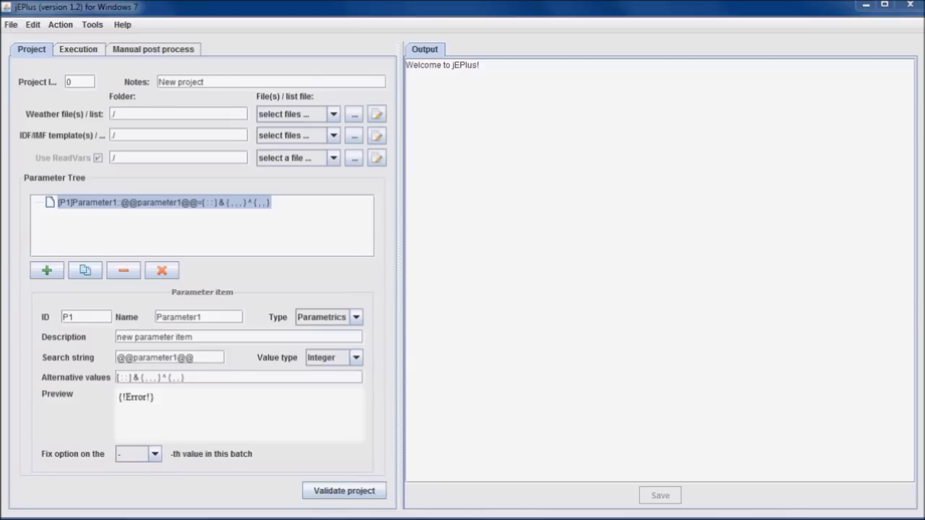
# Bring jEPlus forward and show the Execution tab's Manual post process settings
pyautogui.click(42, 49)
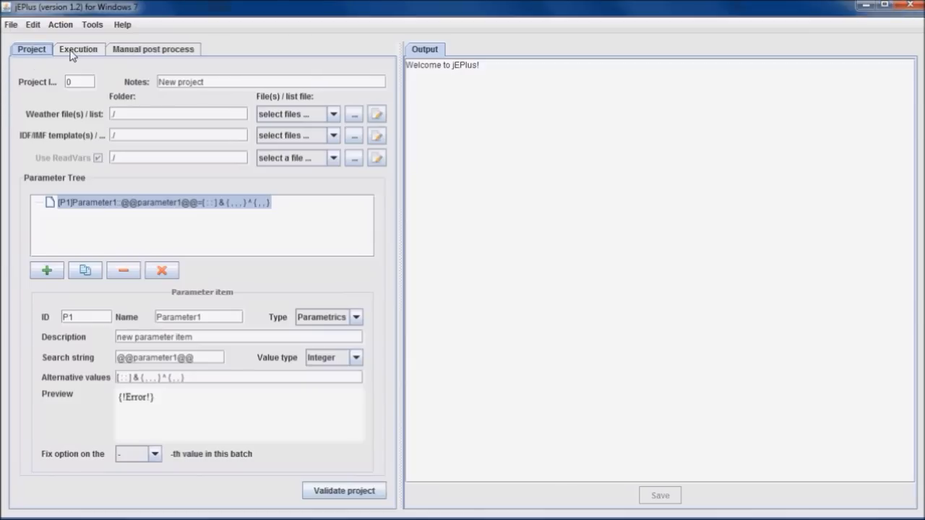
pyautogui.click(72, 55)
pyautogui.click(147, 55)
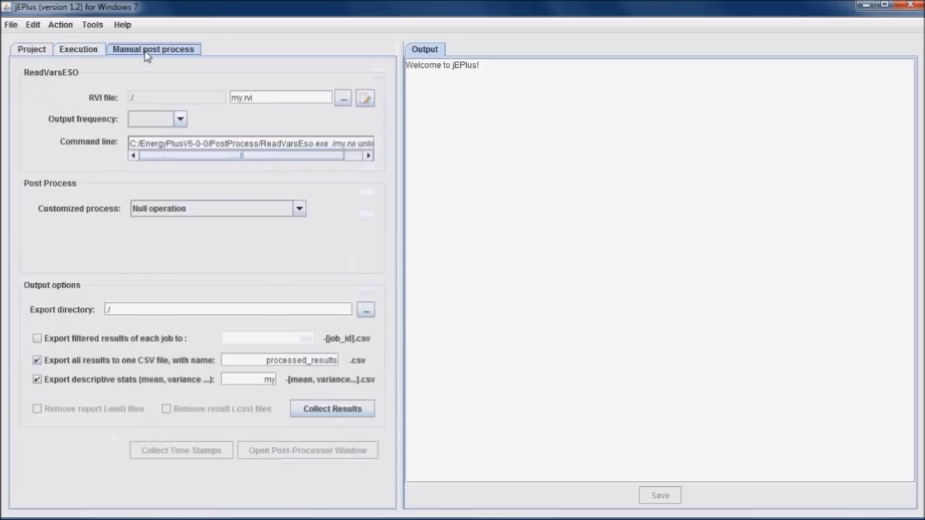
# Browse the File, Action and Tools menus, then dismiss them
pyautogui.click(11, 26)
pyautogui.moveTo(69, 27)
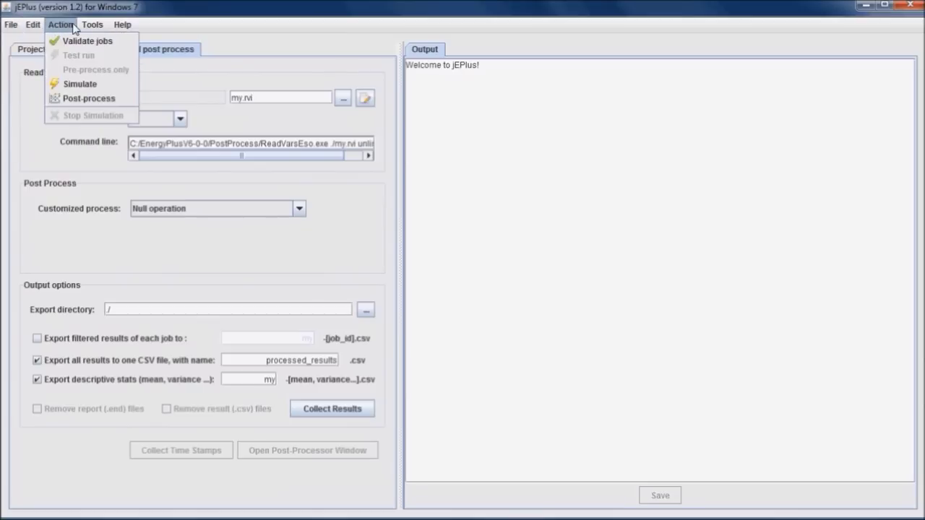
pyautogui.moveTo(121, 26)
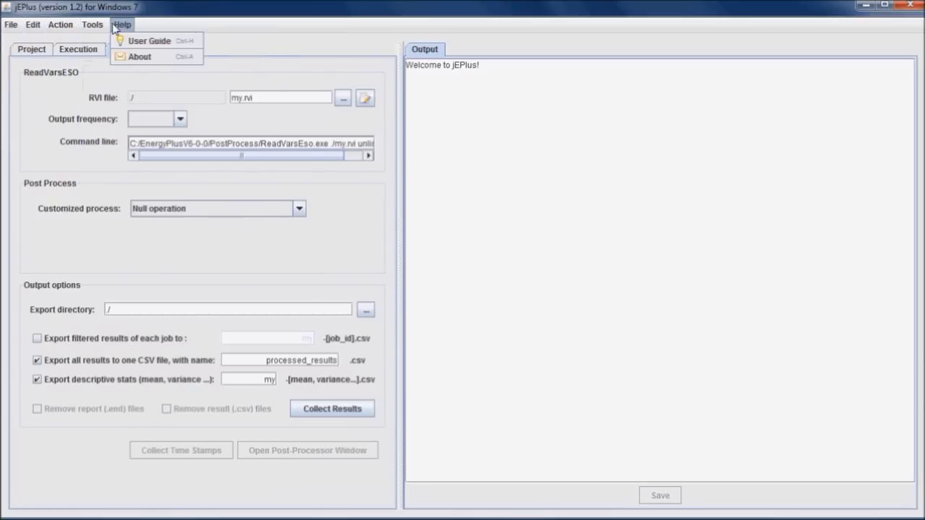
pyautogui.click(809, 162)
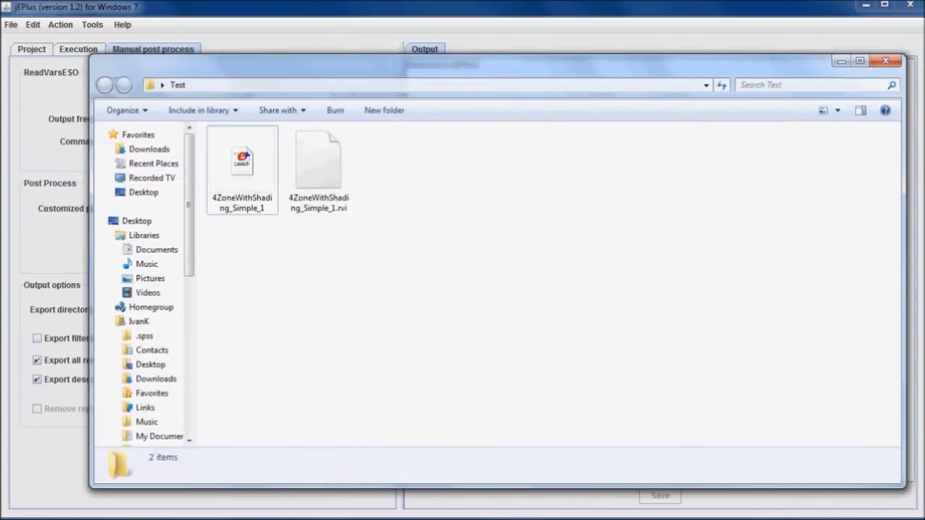
# Open 4ZoneWithShading_Simple_1 from the Test folder so it loads in EP-Launch
pyautogui.click(275, 184)
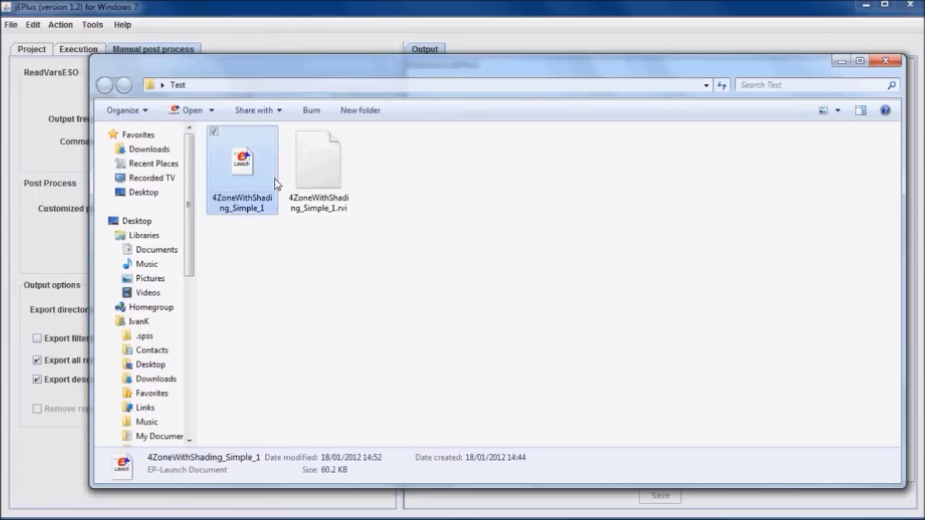
pyautogui.doubleClick(275, 185)
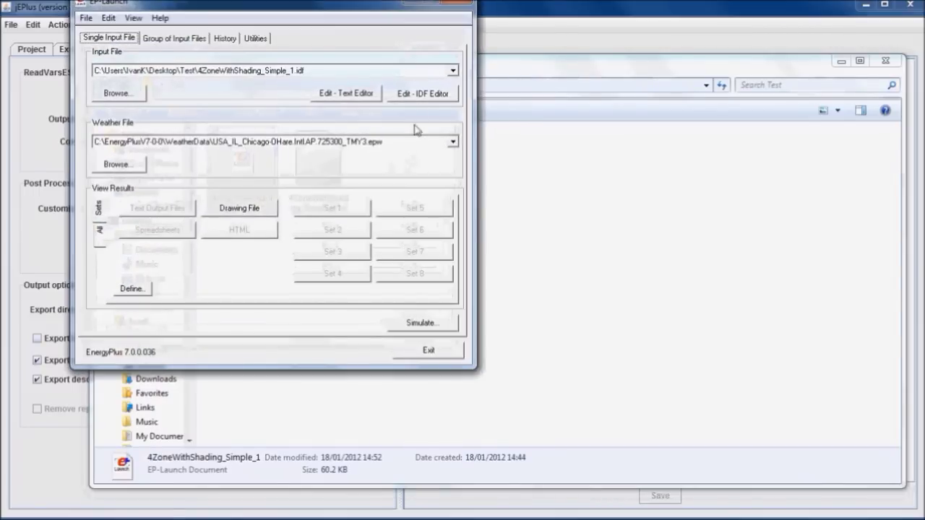
# In IDF Editor, set SimulationControl sizing periods run to No and weather file run periods to Yes
pyautogui.click(418, 96)
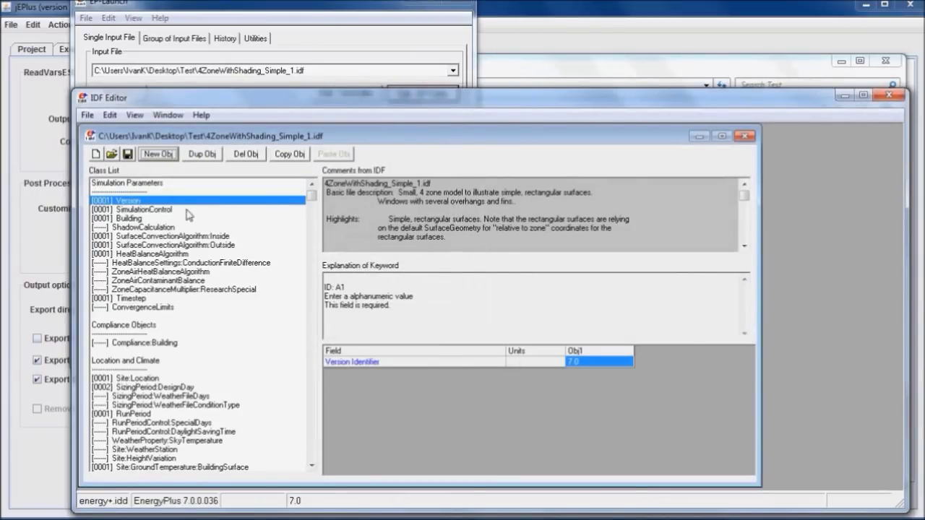
pyautogui.click(163, 211)
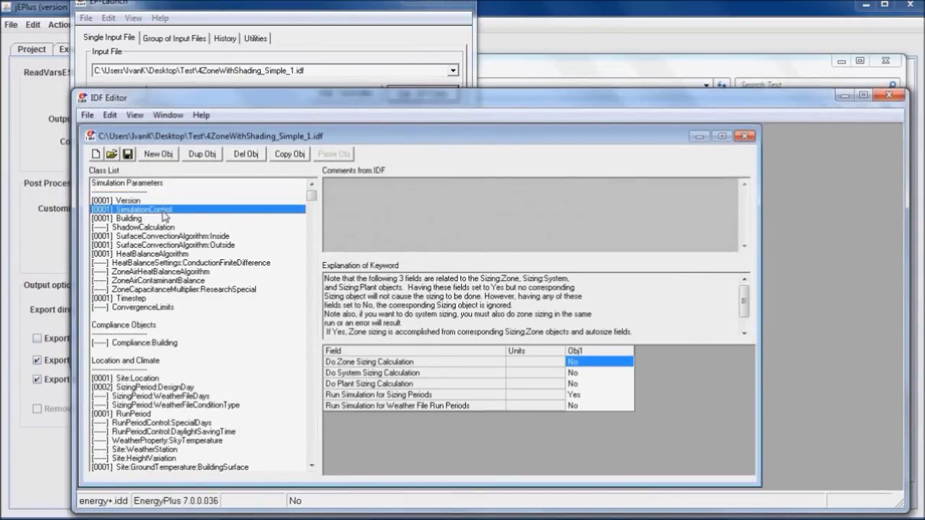
pyautogui.click(614, 396)
pyautogui.click(628, 395)
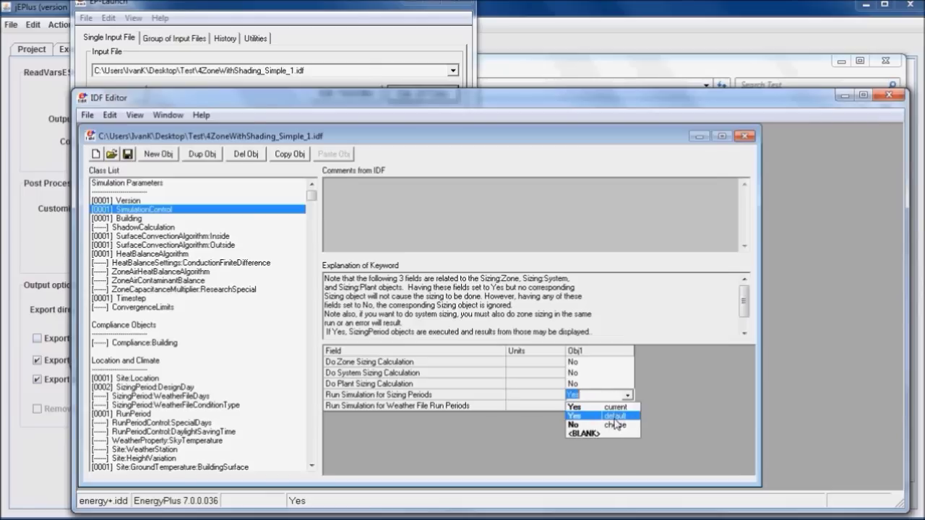
pyautogui.click(615, 426)
pyautogui.click(615, 407)
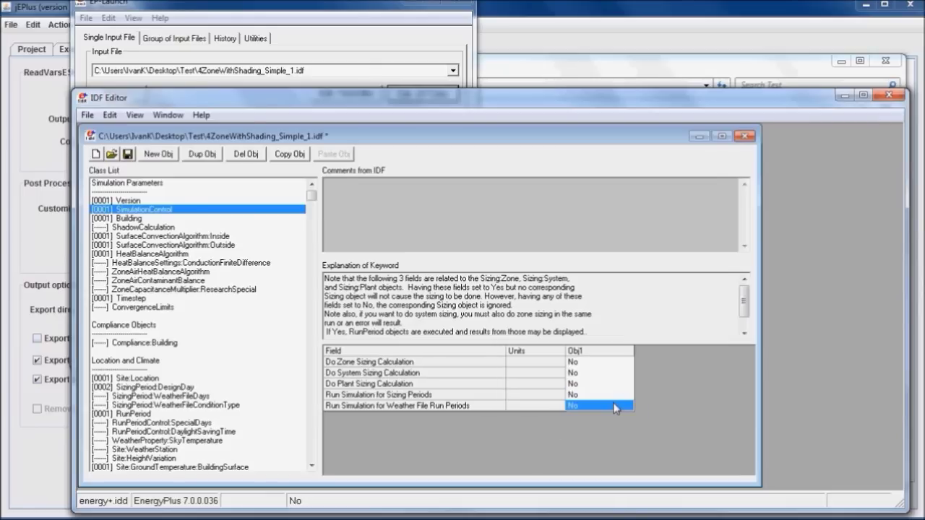
pyautogui.click(628, 407)
pyautogui.click(628, 407)
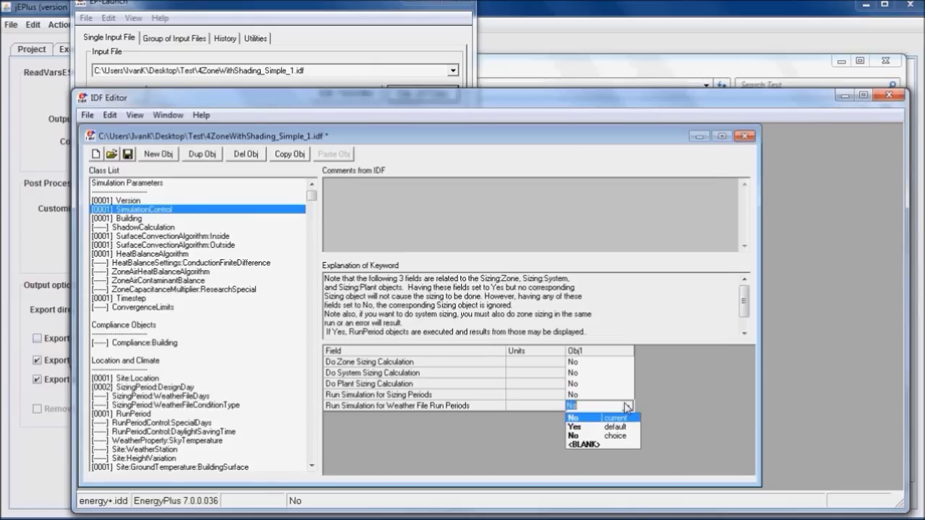
pyautogui.click(618, 427)
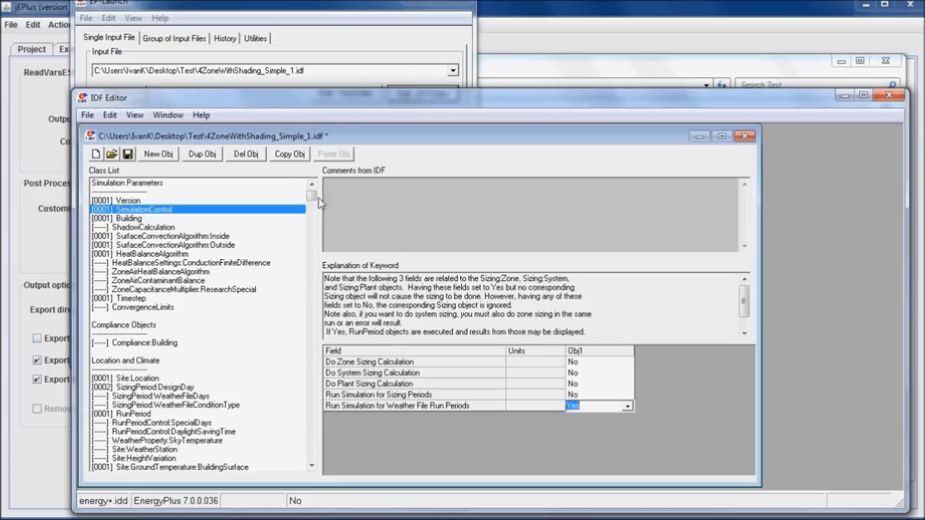
# Set Obj1 and Obj2 Output:Meter reporting frequency to Annual, save the model and close IDF Editor
pyautogui.moveTo(312, 196); pyautogui.dragTo(291, 473)
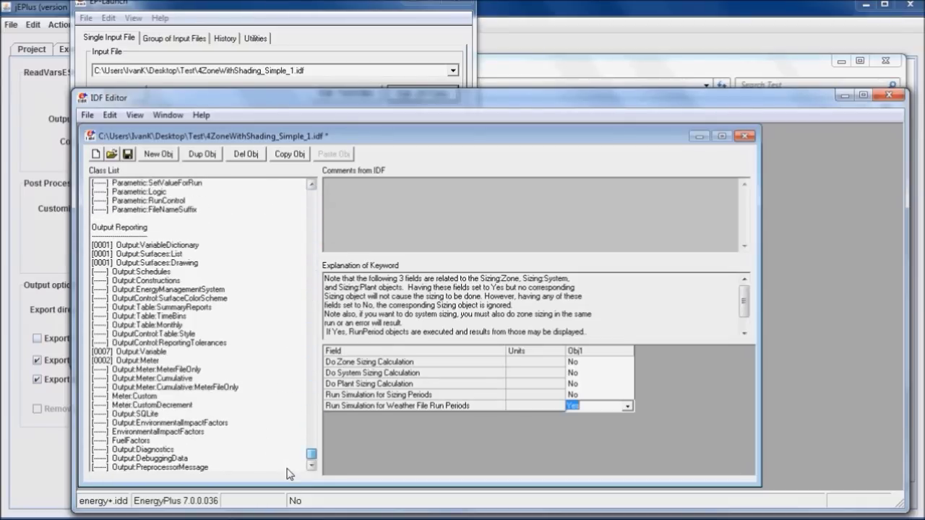
pyautogui.click(144, 361)
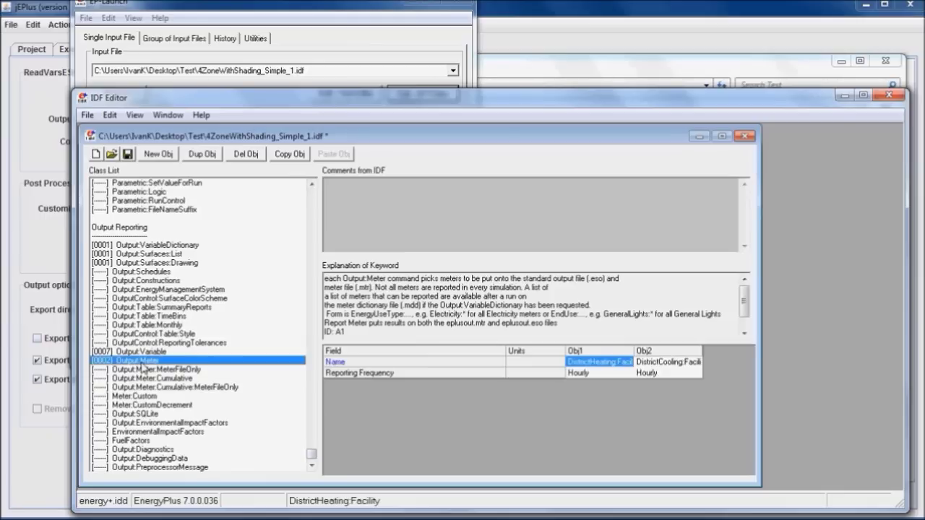
pyautogui.click(622, 373)
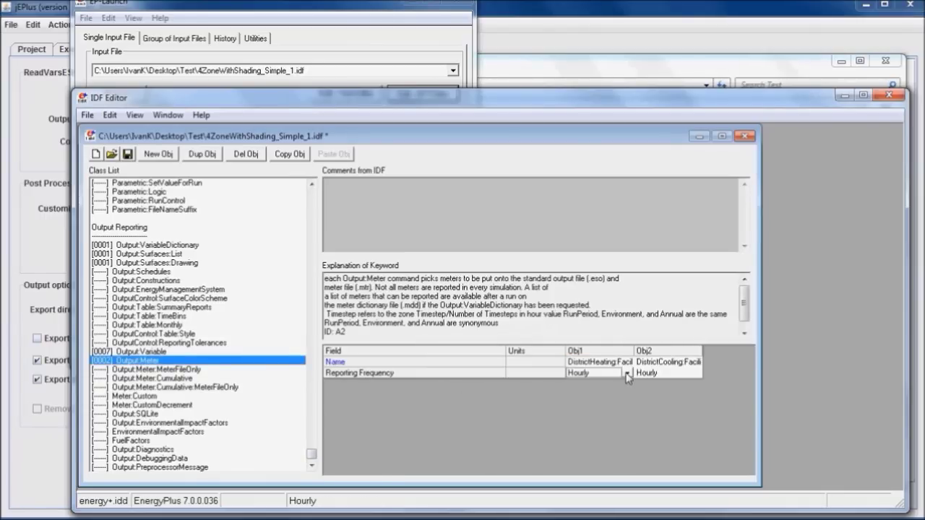
pyautogui.click(627, 373)
pyautogui.click(600, 454)
pyautogui.click(665, 373)
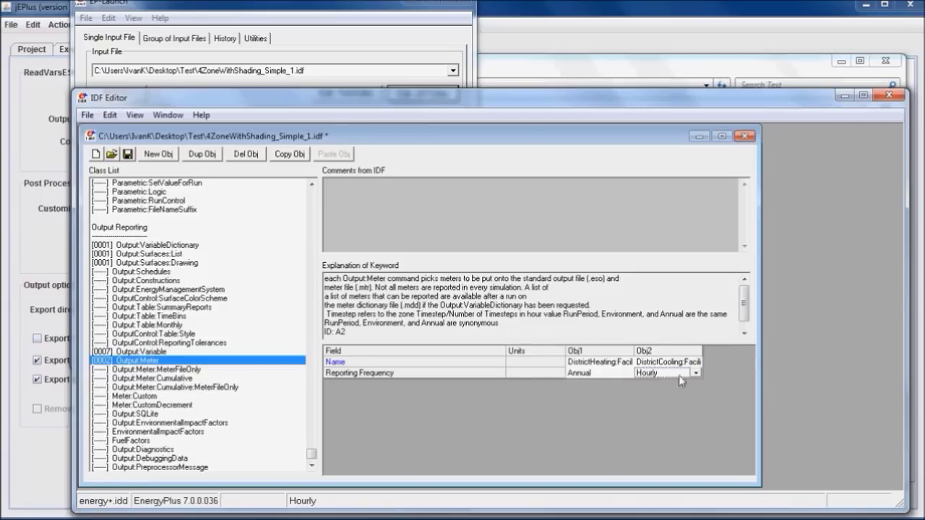
pyautogui.click(678, 375)
pyautogui.click(654, 454)
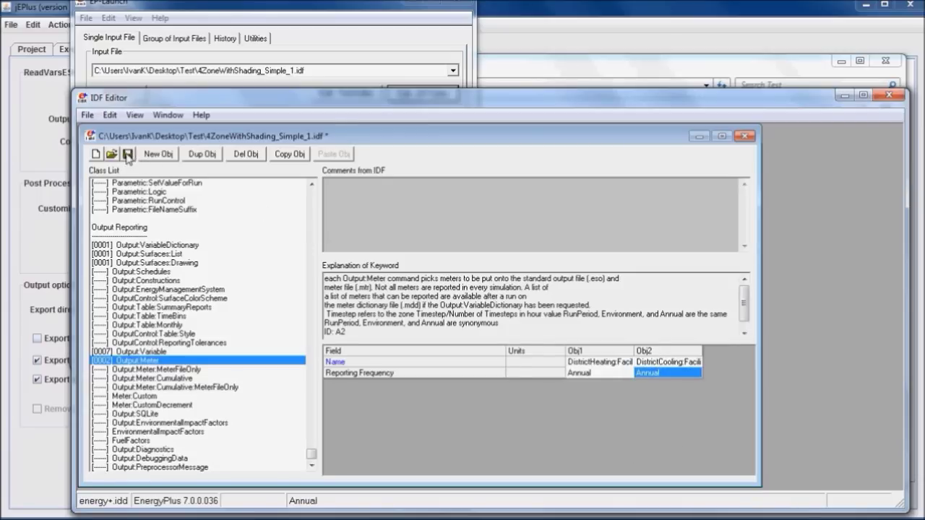
pyautogui.click(128, 156)
pyautogui.click(895, 95)
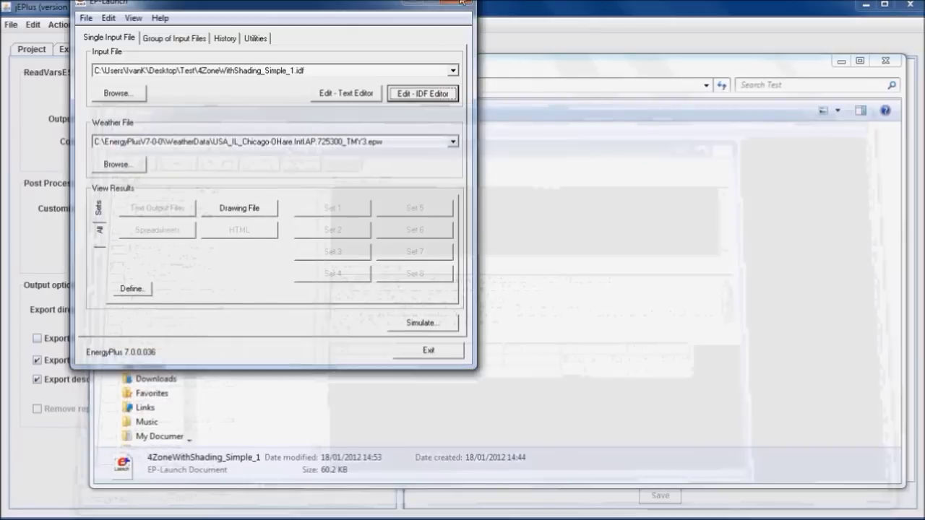
# Close EP-Launch and show the jEPlus Project tab with default parameter P1
pyautogui.click(460, 2)
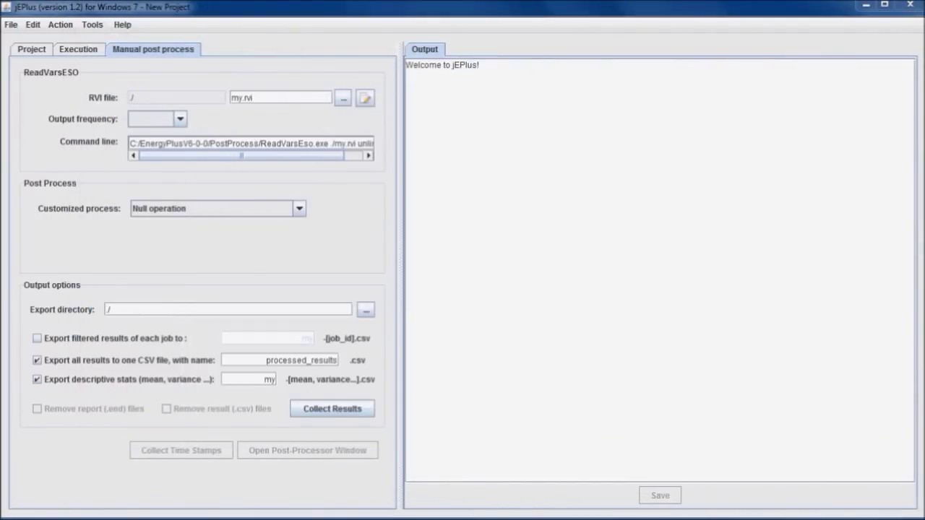
pyautogui.click(31, 50)
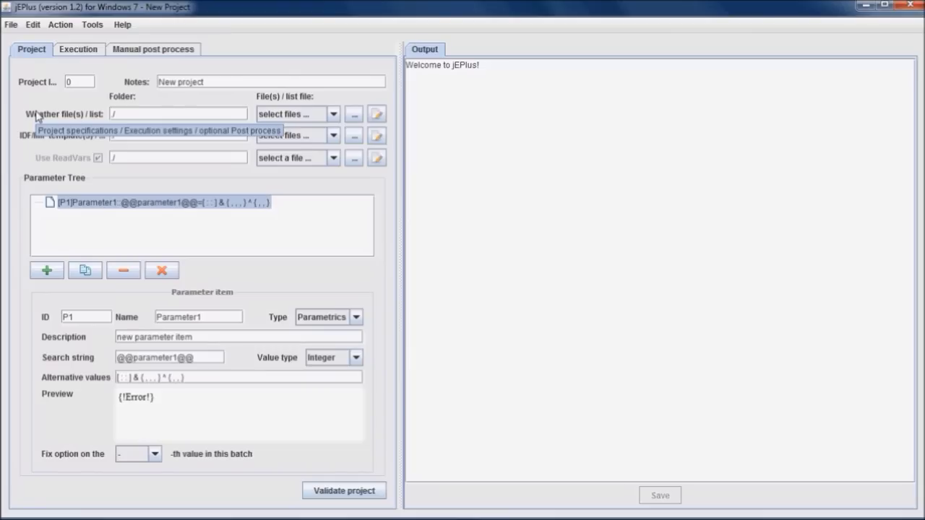
# Choose USA_IL_Chicago-OHare.Intl.AP.725300_TMY3.epw from C:\EnergyPlusV7-0-0\WeatherData as the weather file
pyautogui.click(353, 114)
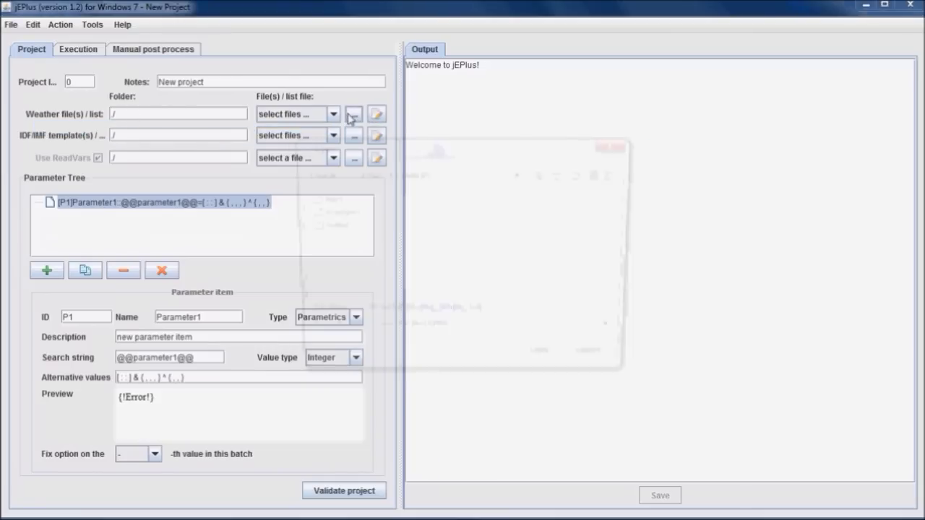
pyautogui.click(377, 174)
pyautogui.scroll(2, 377, 206)
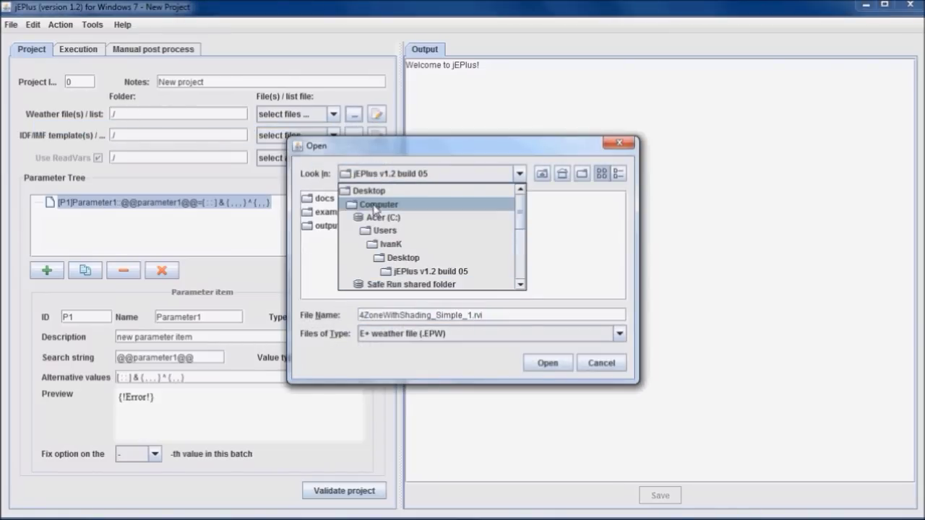
pyautogui.click(374, 220)
pyautogui.doubleClick(358, 252)
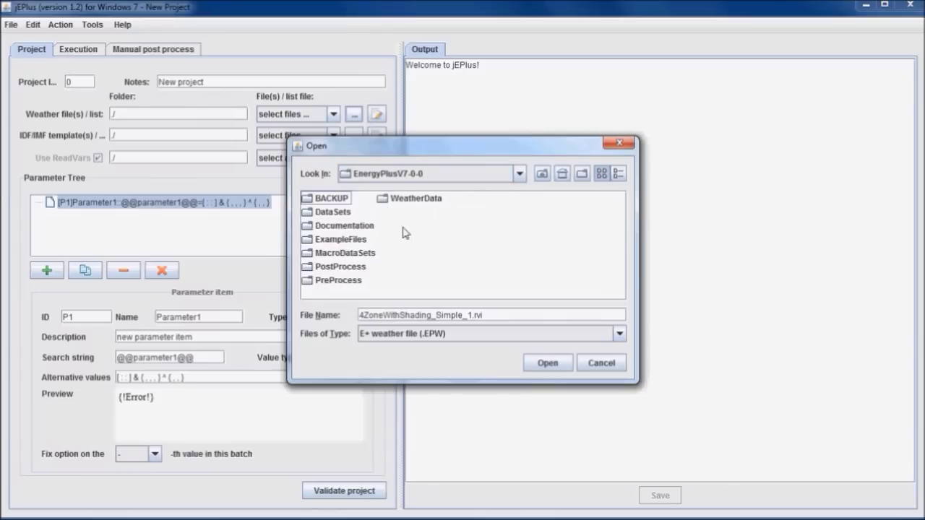
pyautogui.doubleClick(409, 199)
pyautogui.click(571, 201)
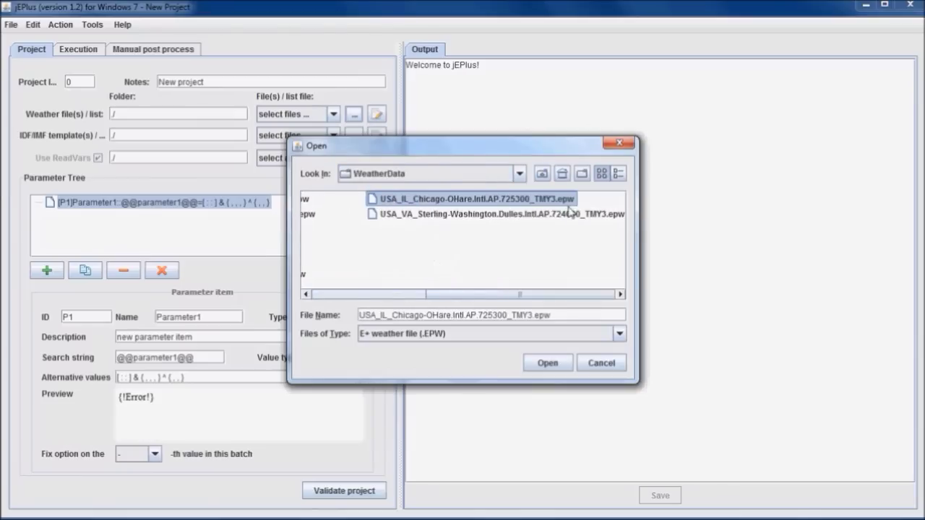
pyautogui.click(548, 363)
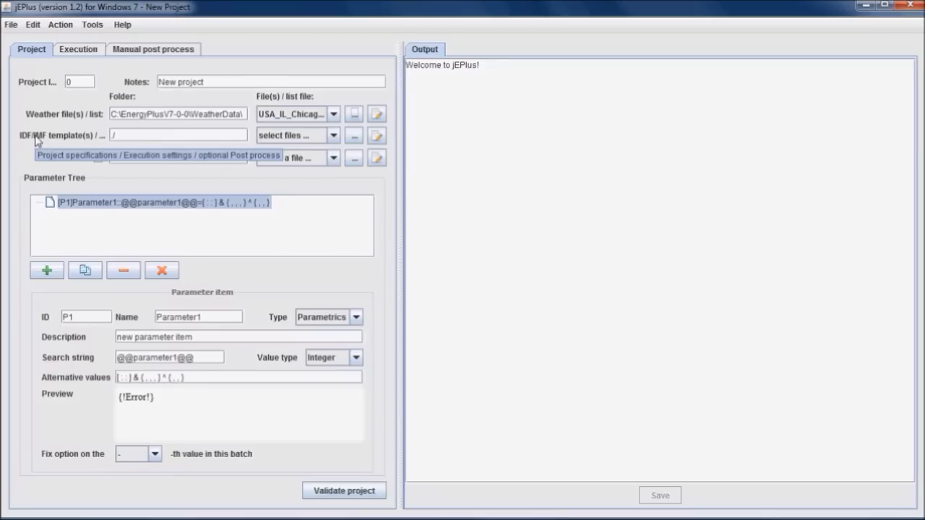
# Pick Desktop\Test\4ZoneWithShading_Simple_1.idf as the project's IDF template
pyautogui.click(353, 137)
pyautogui.click(434, 173)
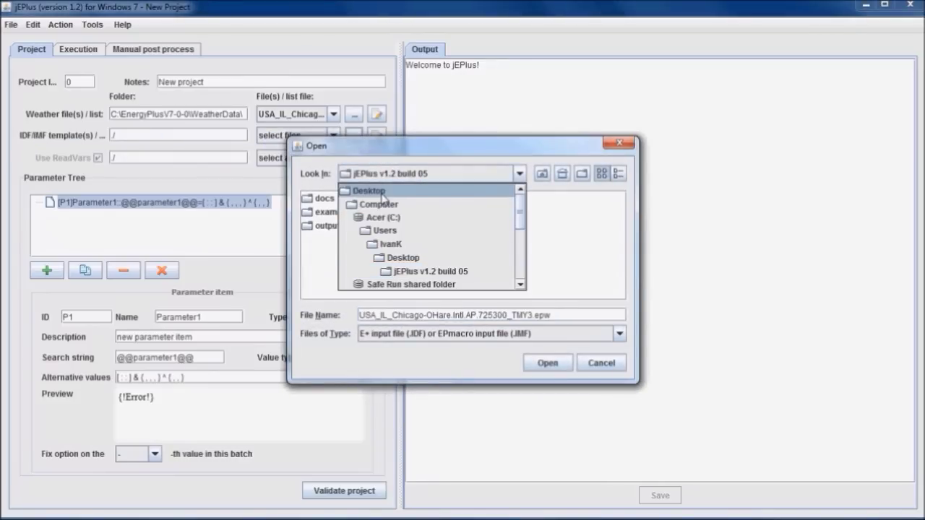
pyautogui.click(375, 187)
pyautogui.doubleClick(405, 201)
pyautogui.doubleClick(325, 199)
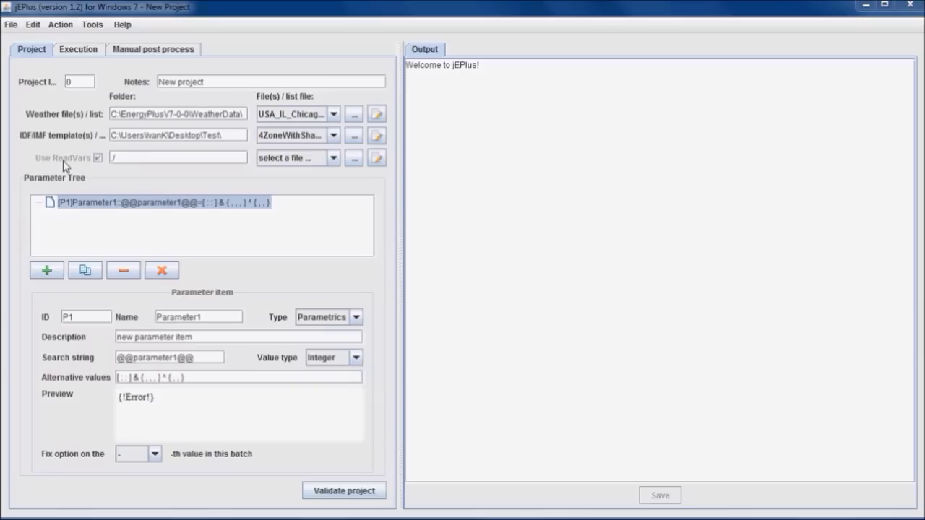
# Load Desktop\Test\4ZoneWithShading_Simple_1.rvi as the ReadVars file
pyautogui.click(353, 157)
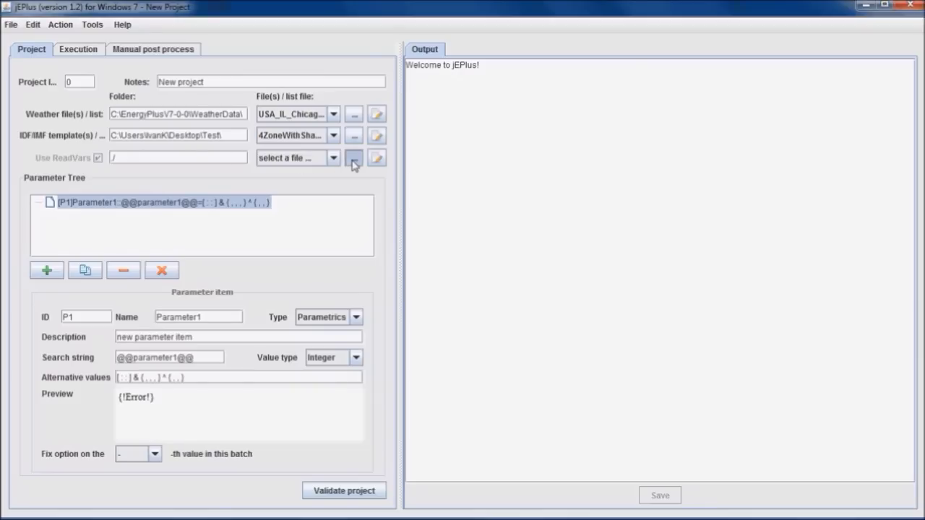
pyautogui.click(358, 174)
pyautogui.scroll(2, 427, 217)
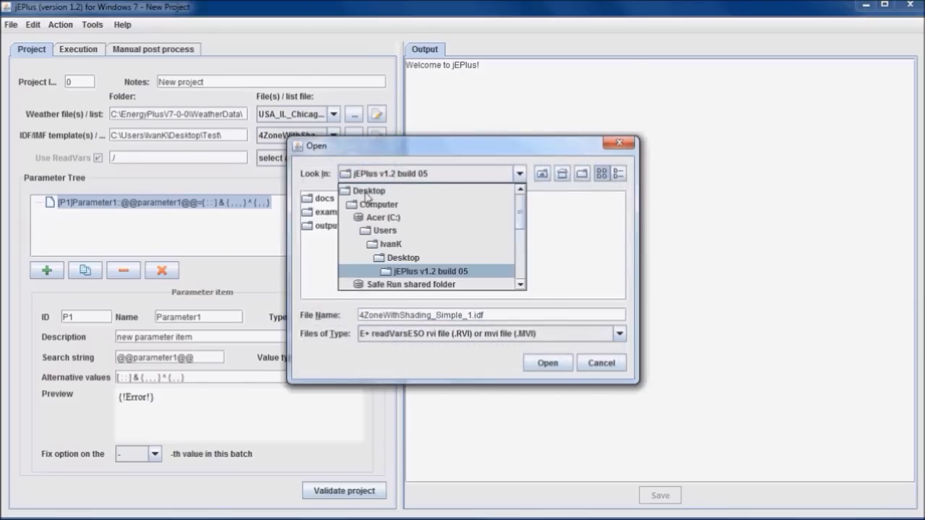
pyautogui.click(425, 190)
pyautogui.doubleClick(424, 199)
pyautogui.click(427, 200)
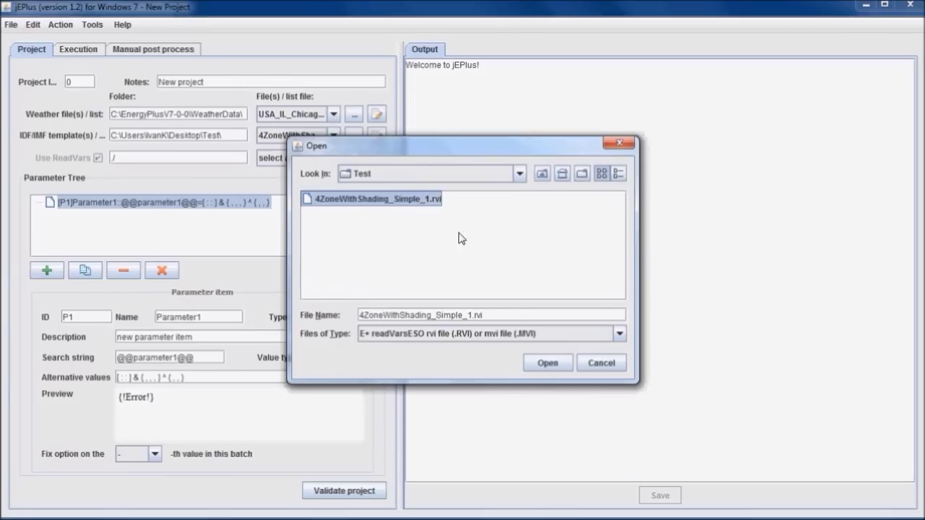
pyautogui.click(542, 362)
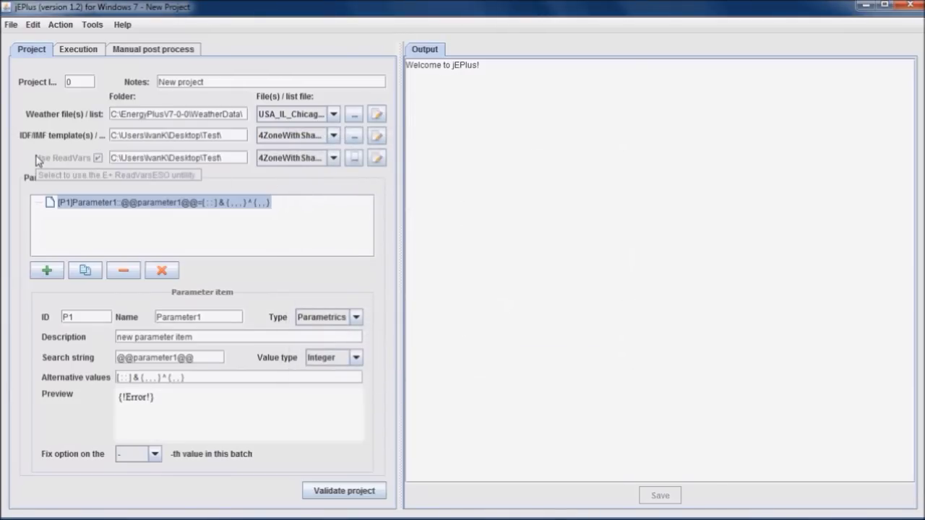
# Open the .rvi file and highlight eplusout.eso, eplusout.csv, the trailing 0 and the DistrictHeating/DistrictCooling meter lines
pyautogui.click(375, 158)
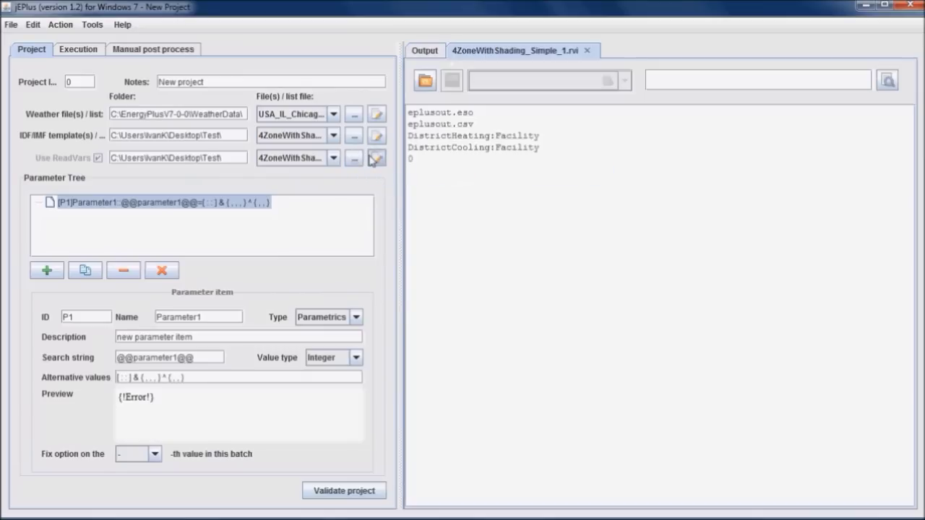
pyautogui.doubleClick(430, 113)
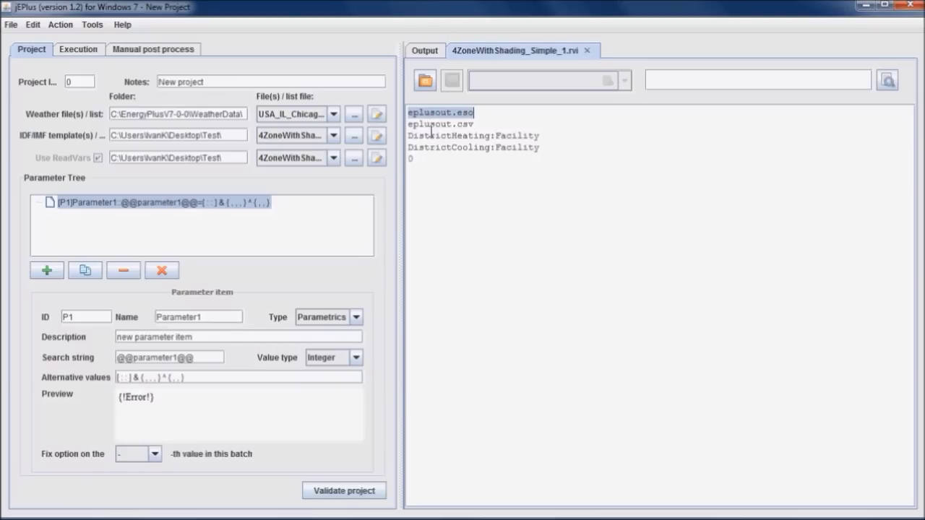
pyautogui.doubleClick(431, 124)
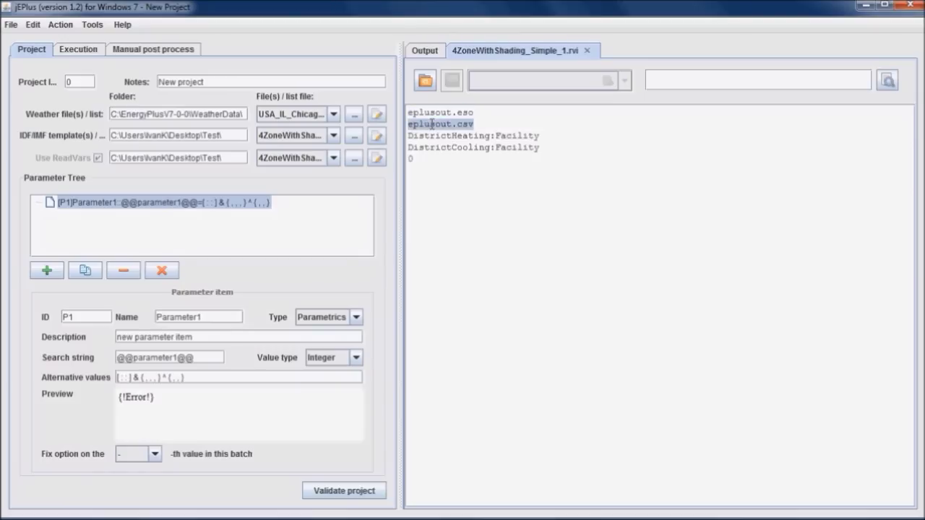
pyautogui.doubleClick(411, 159)
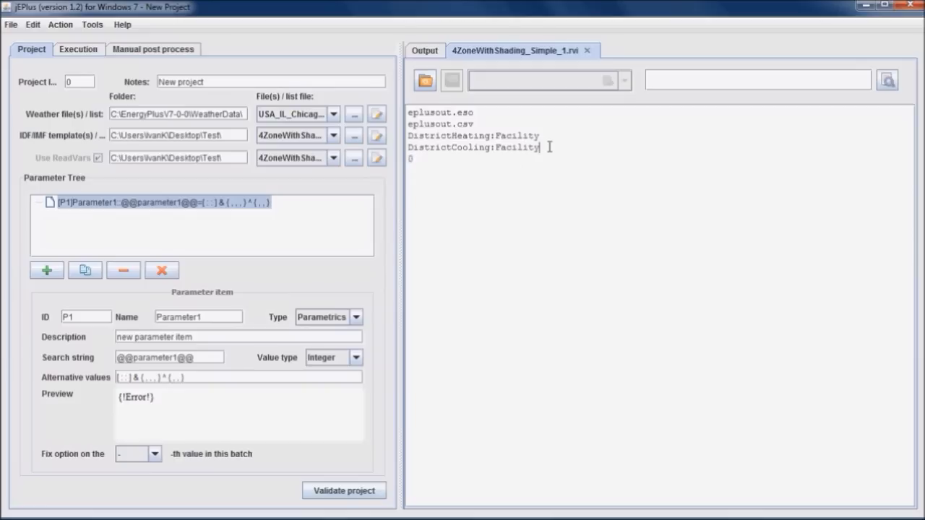
pyautogui.moveTo(549, 148); pyautogui.dragTo(408, 137)
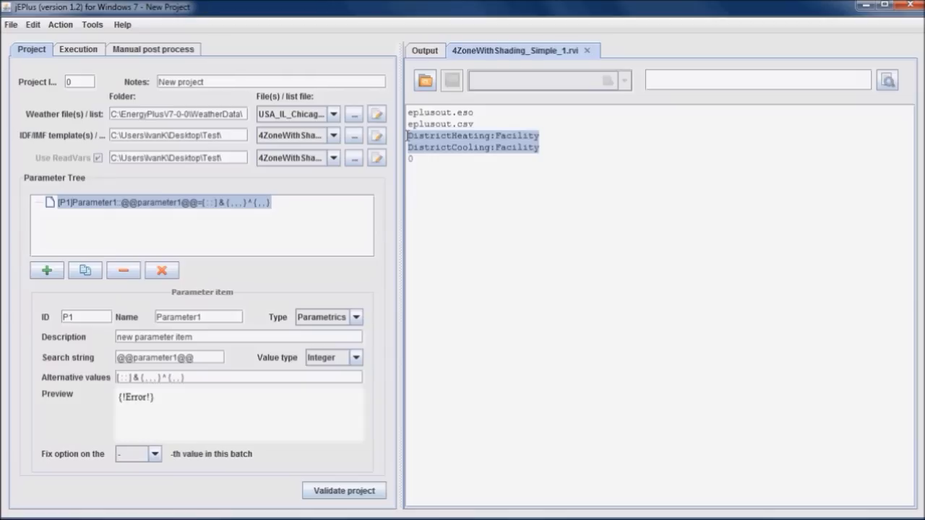
pyautogui.click(587, 52)
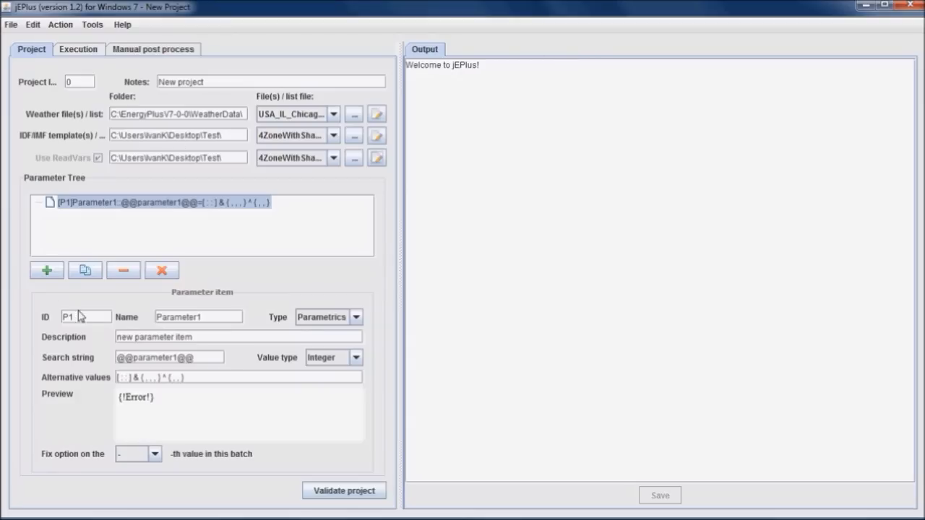
pyautogui.moveTo(82, 317); pyautogui.dragTo(63, 319)
pyautogui.moveTo(203, 357); pyautogui.dragTo(90, 354)
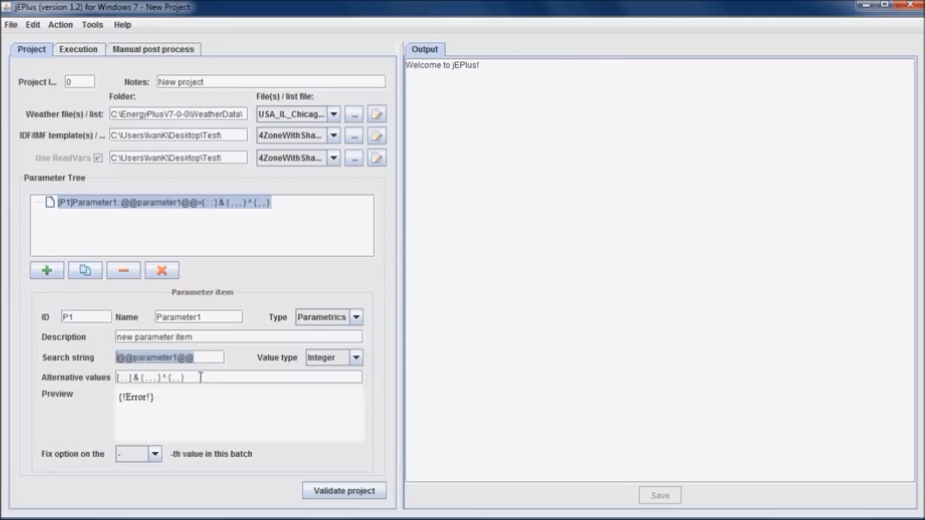
pyautogui.moveTo(203, 377); pyautogui.dragTo(116, 377)
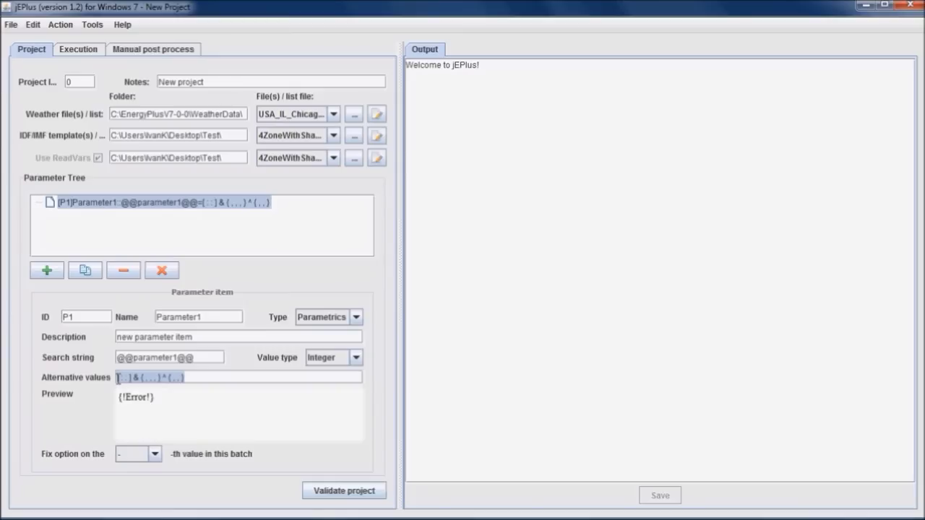
# Open the 4ZoneWithShading_Simple_1.idf template and select the Suburbs terrain value in its Building object
pyautogui.click(376, 138)
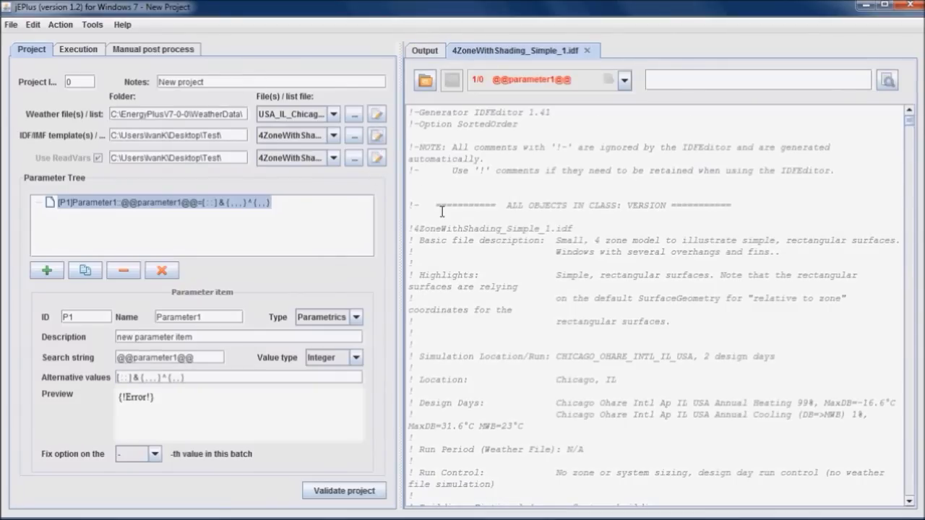
pyautogui.scroll(-15, 442, 212)
pyautogui.scroll(-18, 442, 211)
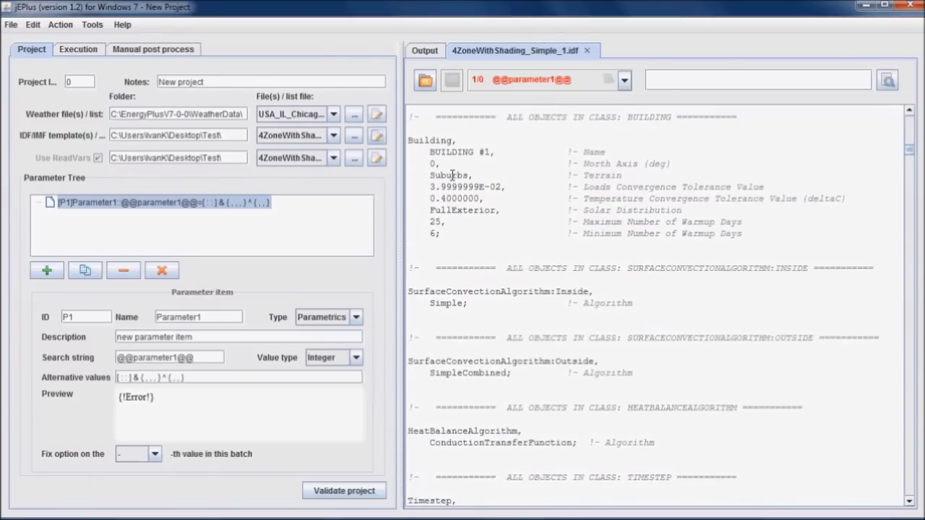
pyautogui.doubleClick(451, 175)
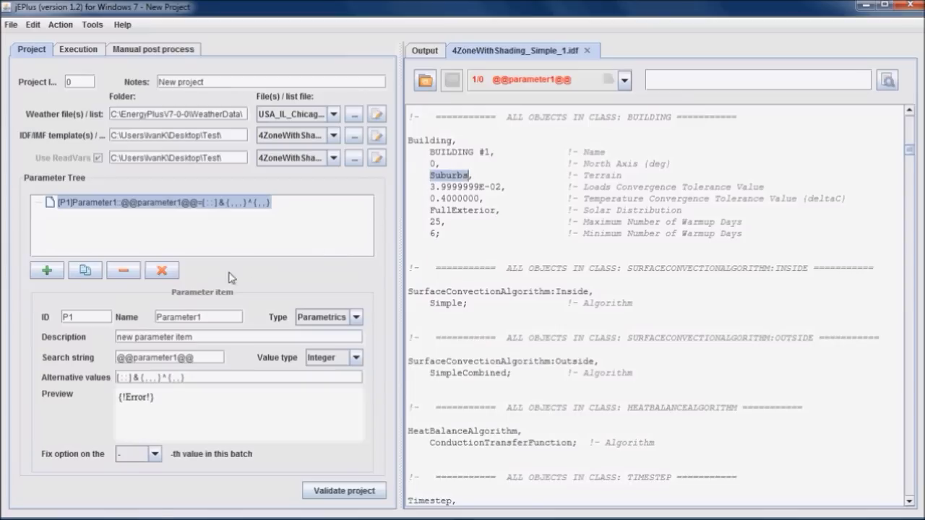
pyautogui.doubleClick(219, 316)
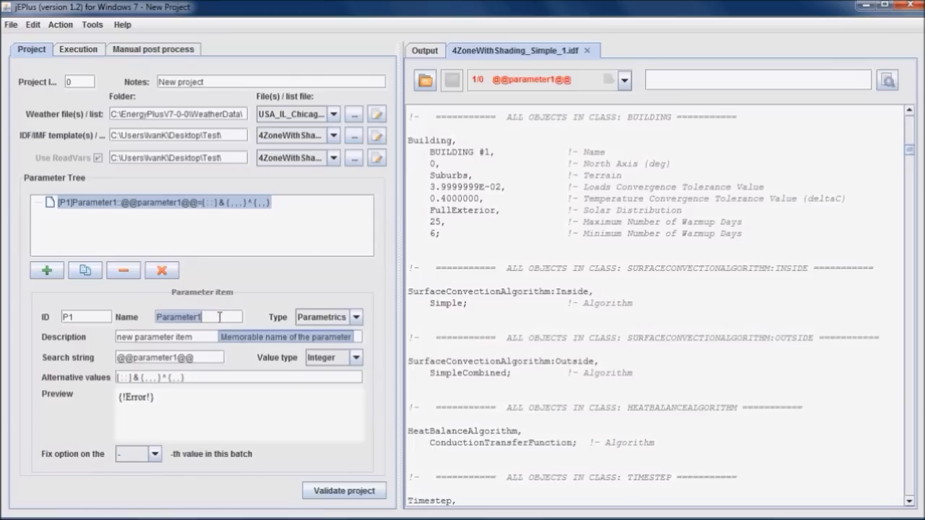
pyautogui.write('Terrain')
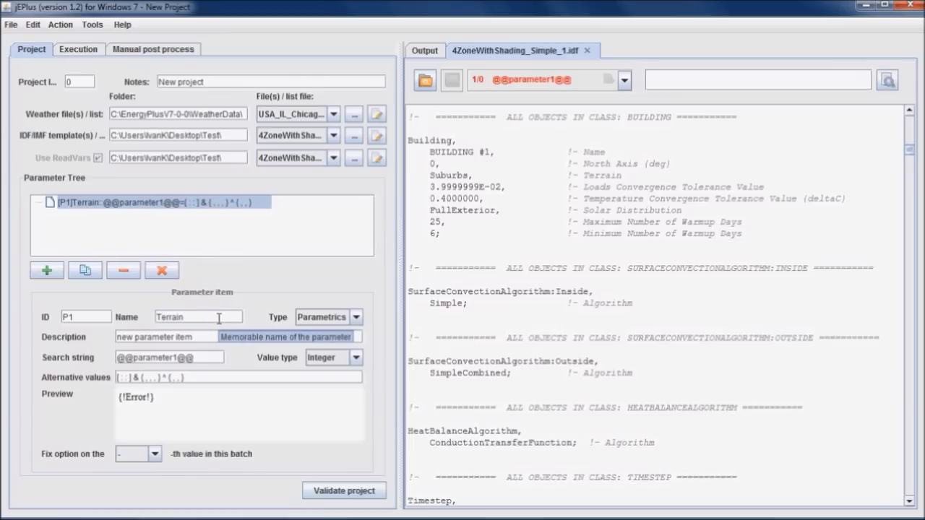
pyautogui.tripleClick(201, 336)
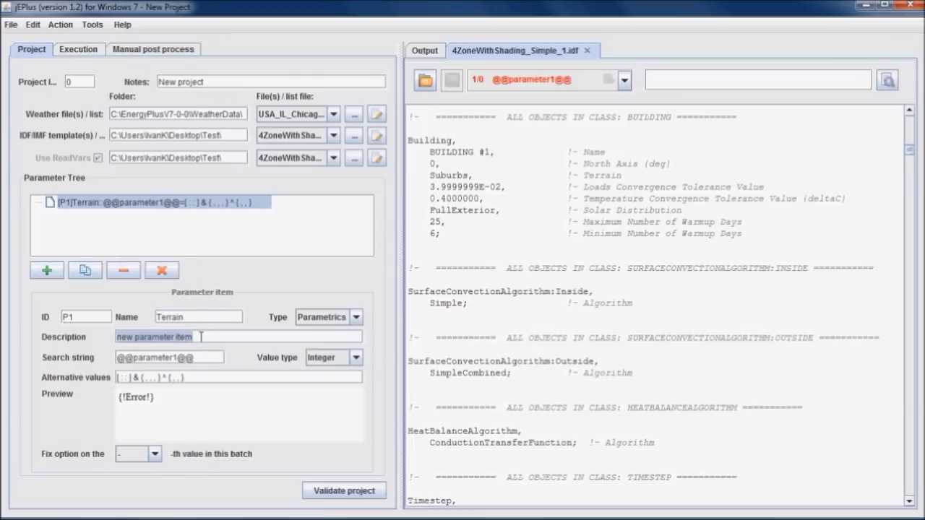
pyautogui.write("site's ter")
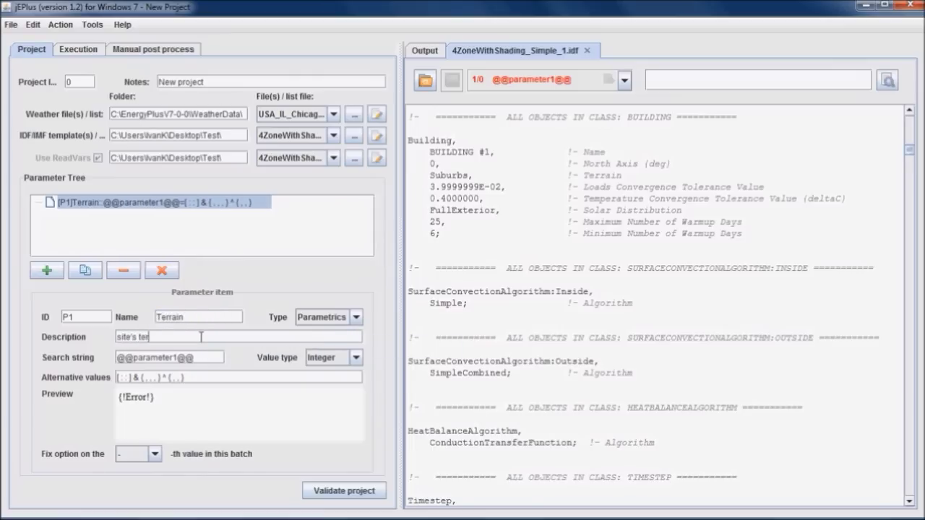
pyautogui.write('rain')
pyautogui.doubleClick(165, 358)
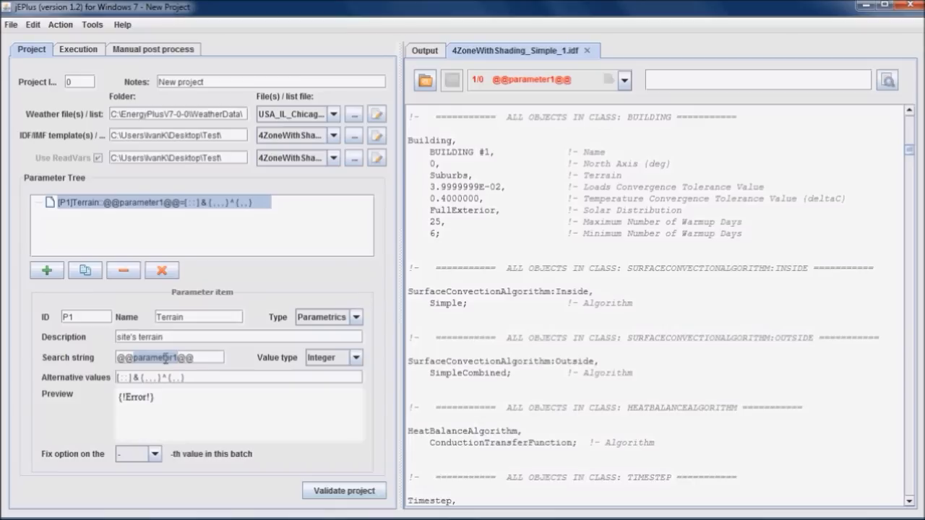
pyautogui.write('TER')
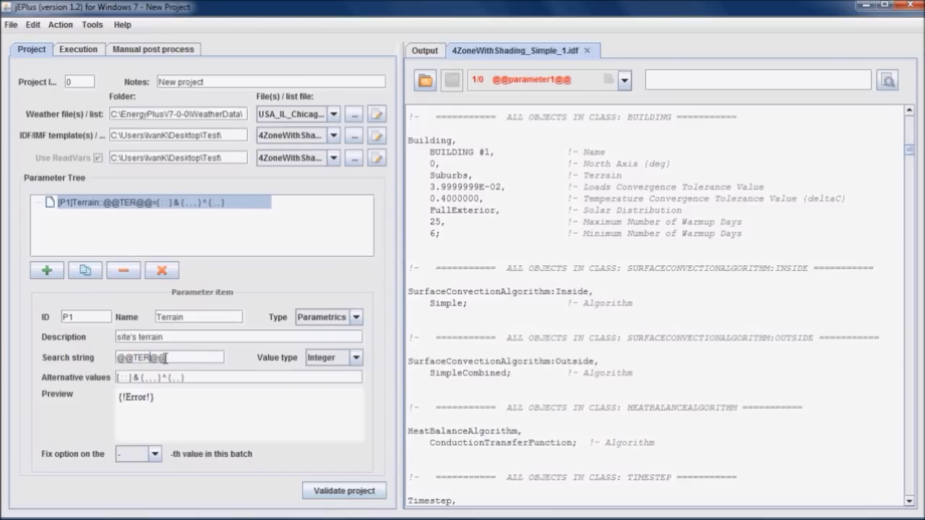
pyautogui.moveTo(166, 358); pyautogui.dragTo(116, 358)
pyautogui.hotkey('ctrl', 'c')
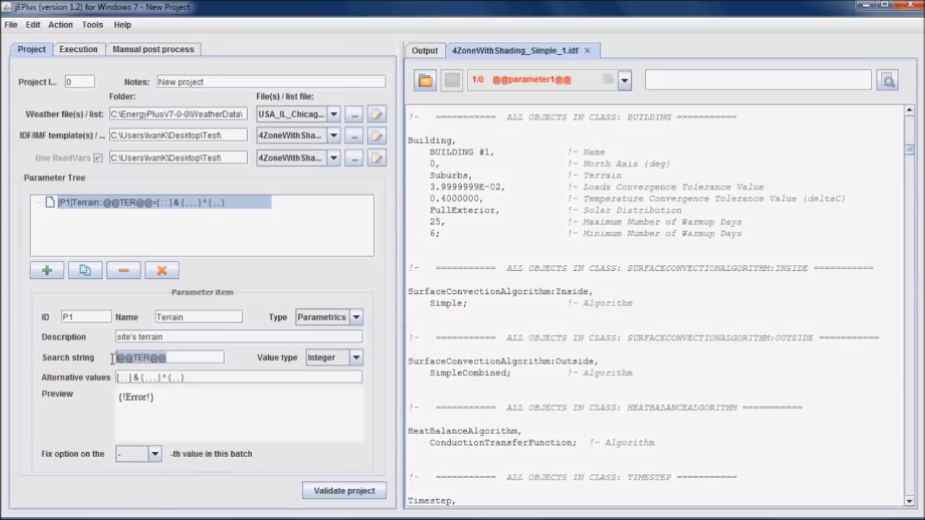
pyautogui.doubleClick(457, 175)
pyautogui.hotkey('ctrl', 'v')
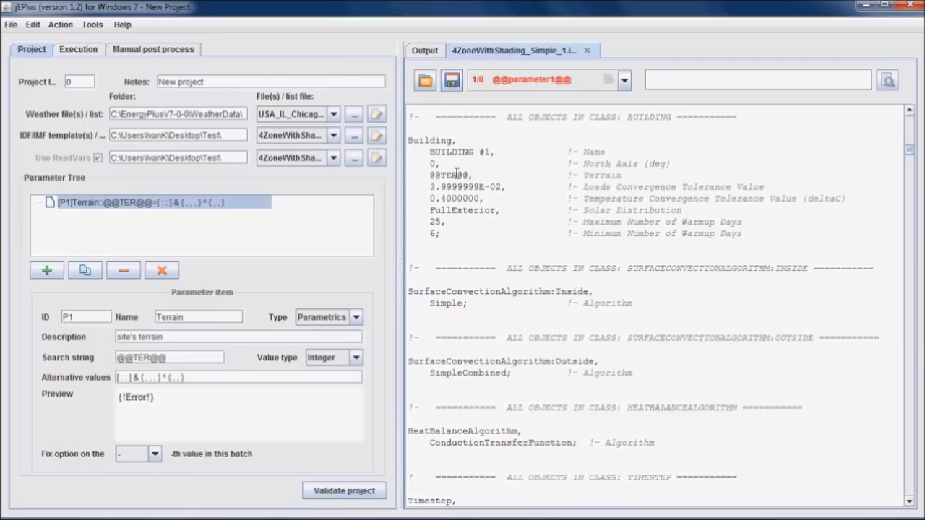
# Make Terrain Discrete with values Country, Suburbs, City, Ocean, Urban, leaving the fix option at '-'
pyautogui.click(356, 358)
pyautogui.click(339, 399)
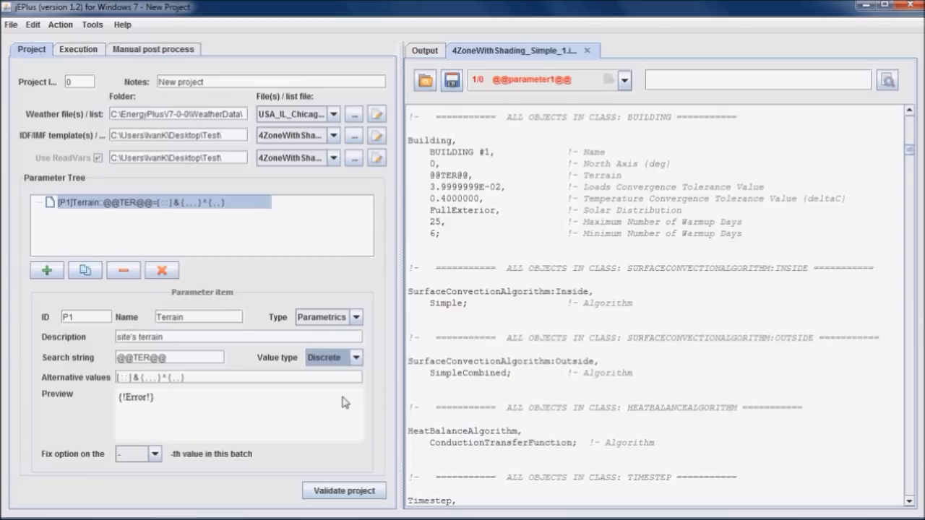
pyautogui.tripleClick(225, 377)
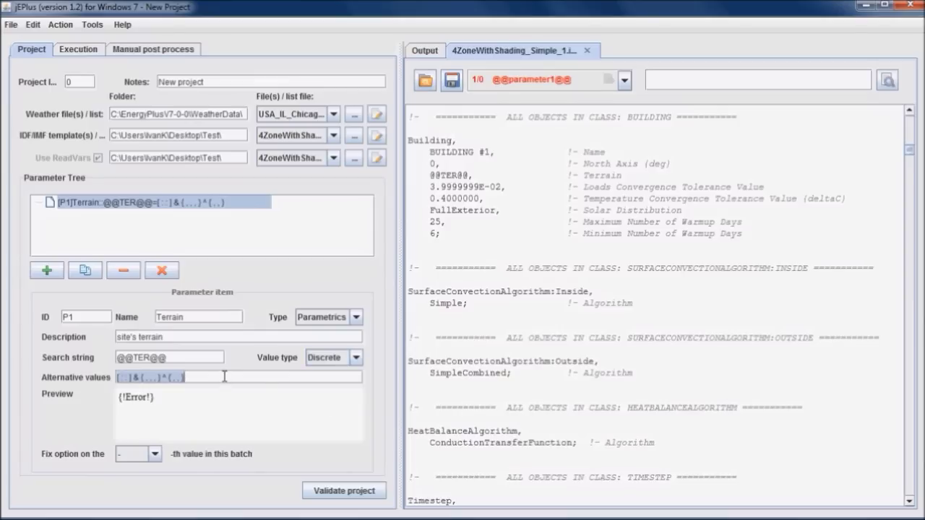
pyautogui.write('[')
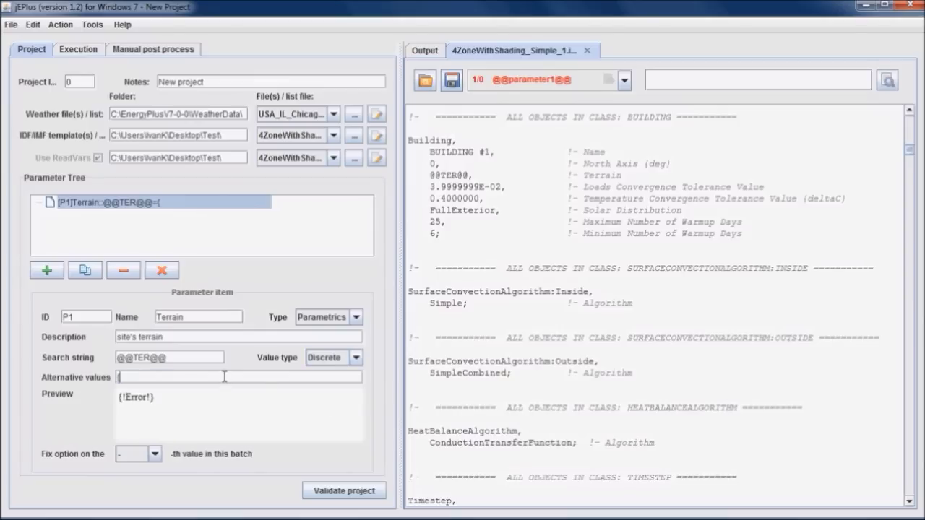
pyautogui.write('Country')
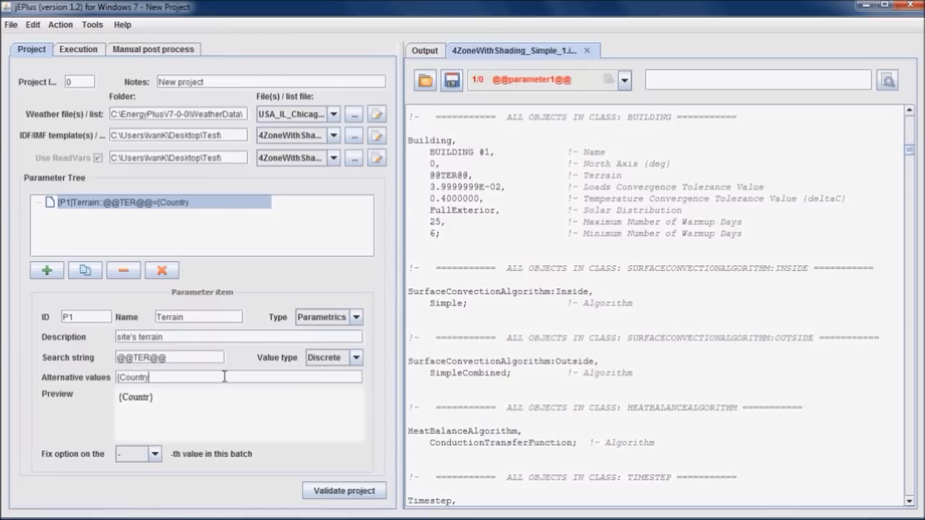
pyautogui.write('} Suburb')
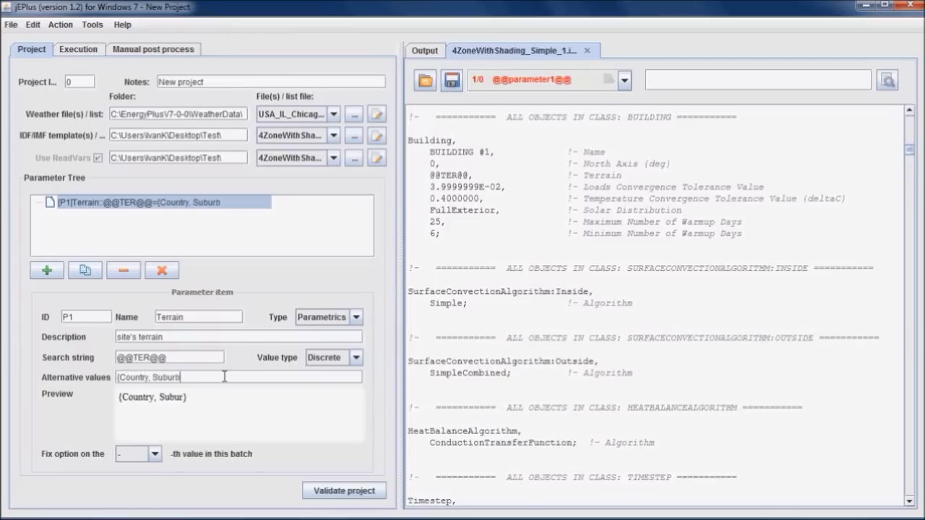
pyautogui.write('s, City')
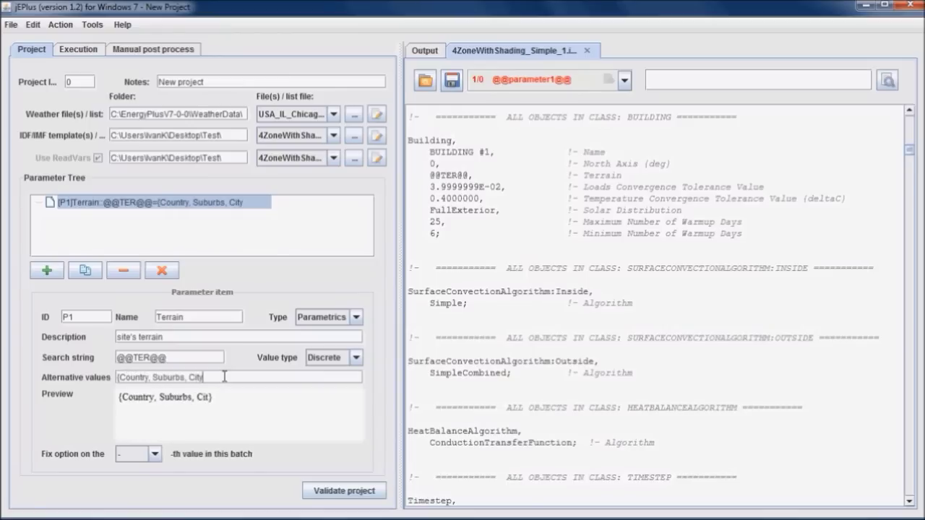
pyautogui.write(', Ocean, ')
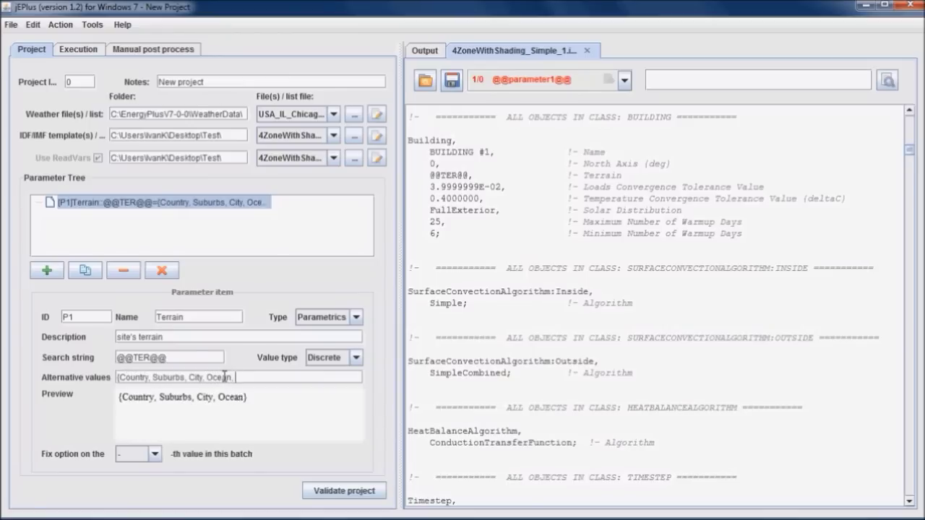
pyautogui.write('Urban}')
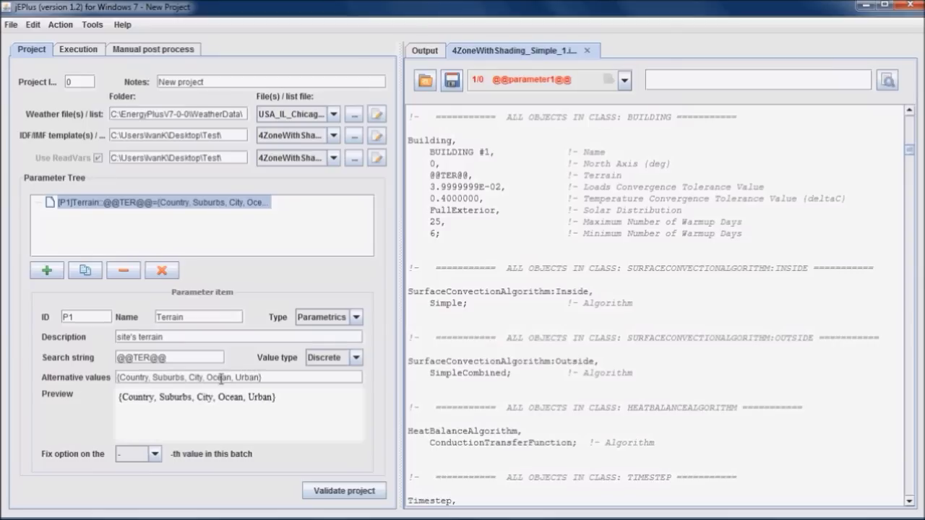
pyautogui.click(155, 456)
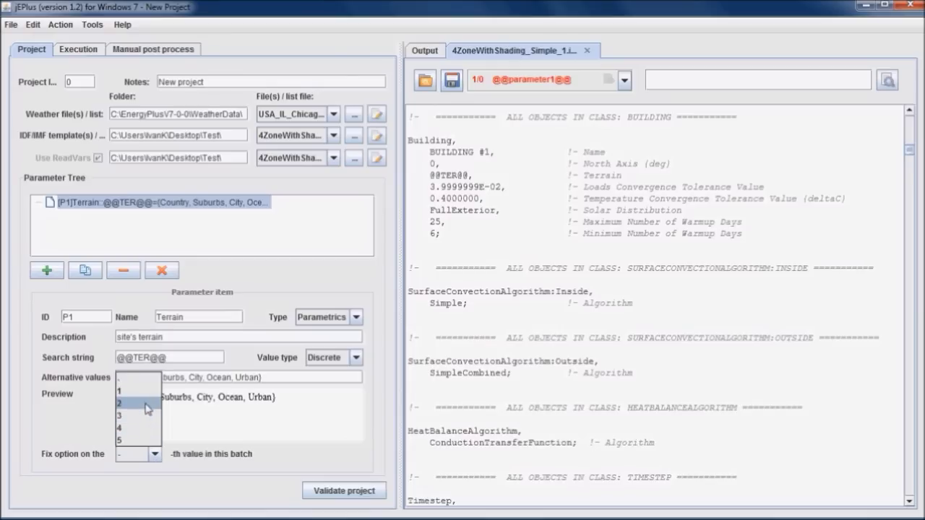
pyautogui.click(156, 455)
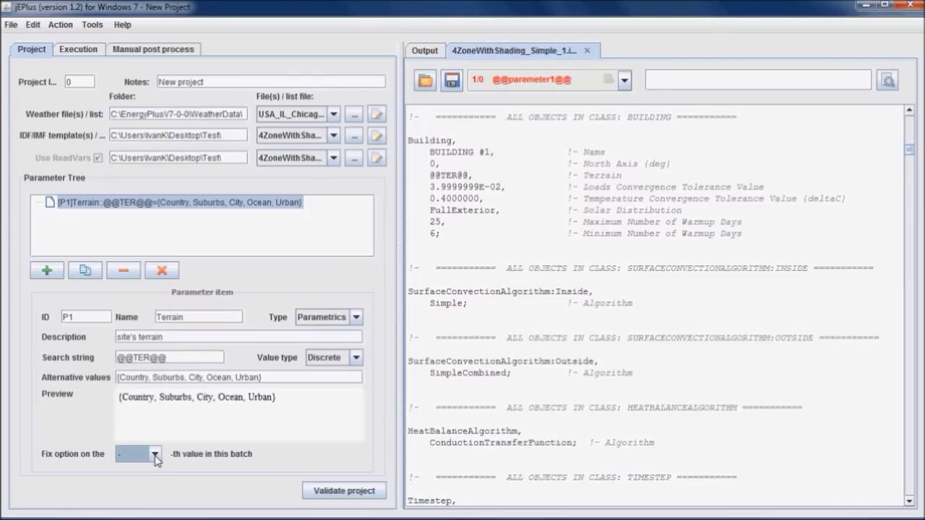
pyautogui.click(50, 276)
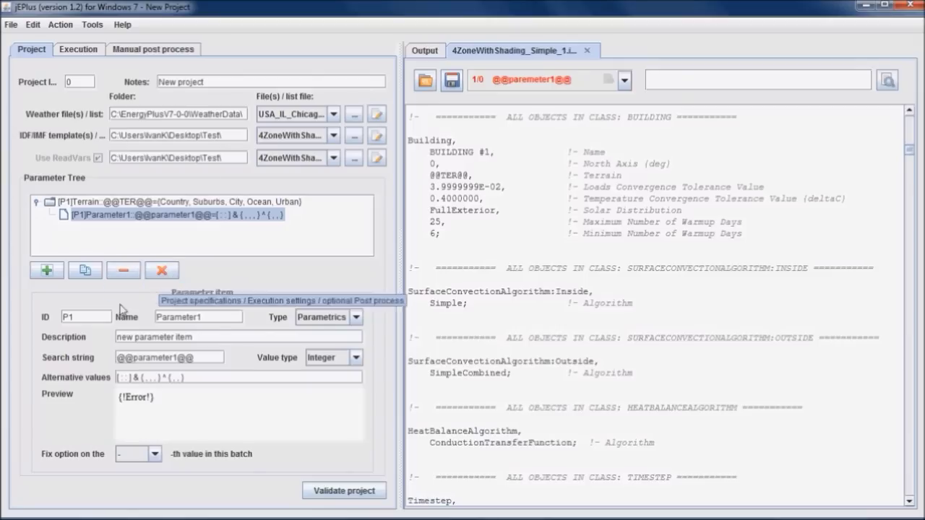
pyautogui.doubleClick(70, 317)
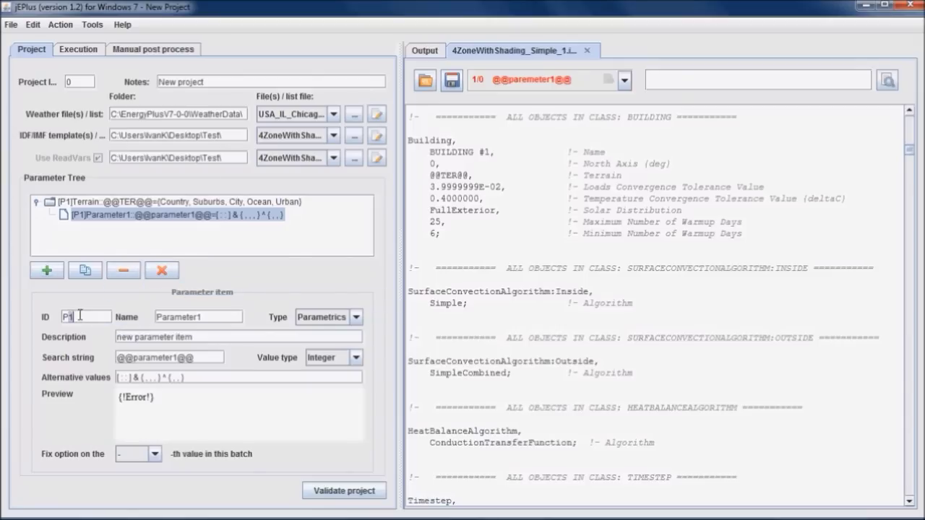
pyautogui.write('P2')
pyautogui.doubleClick(219, 318)
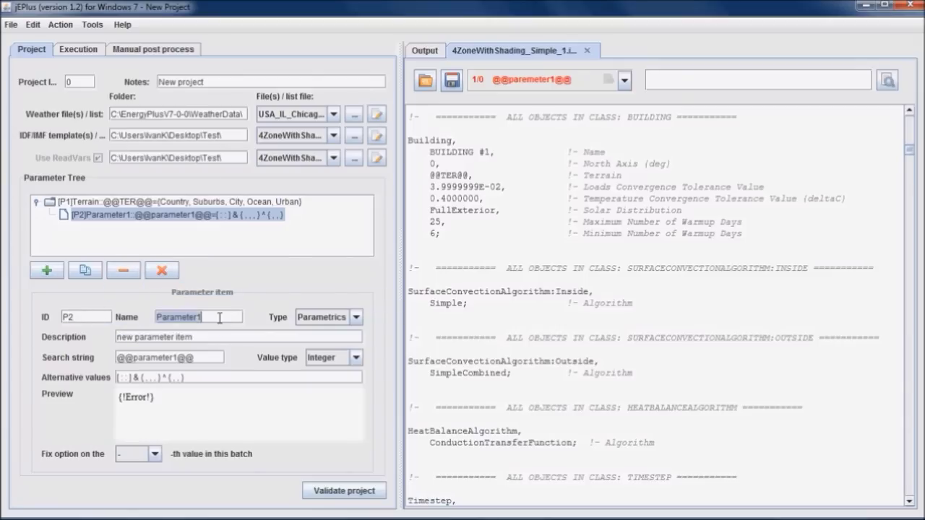
pyautogui.write('Insulation')
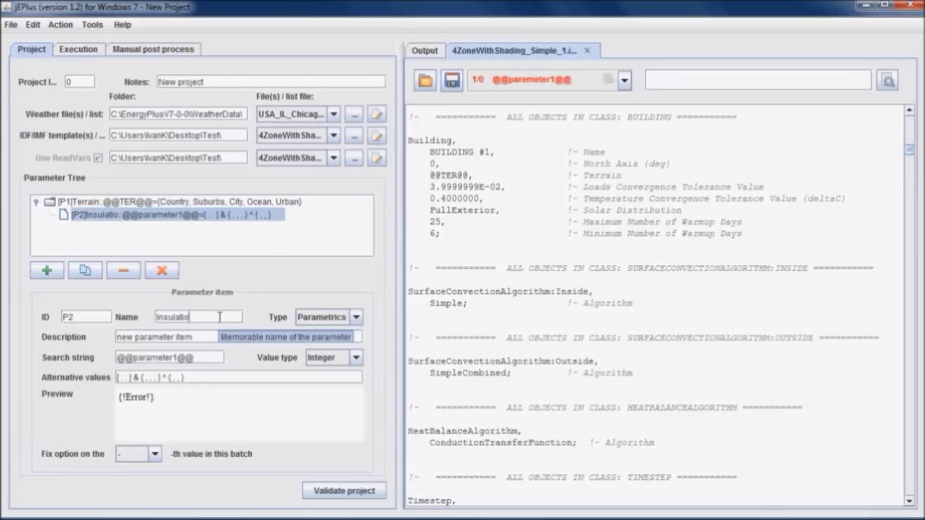
pyautogui.tripleClick(224, 338)
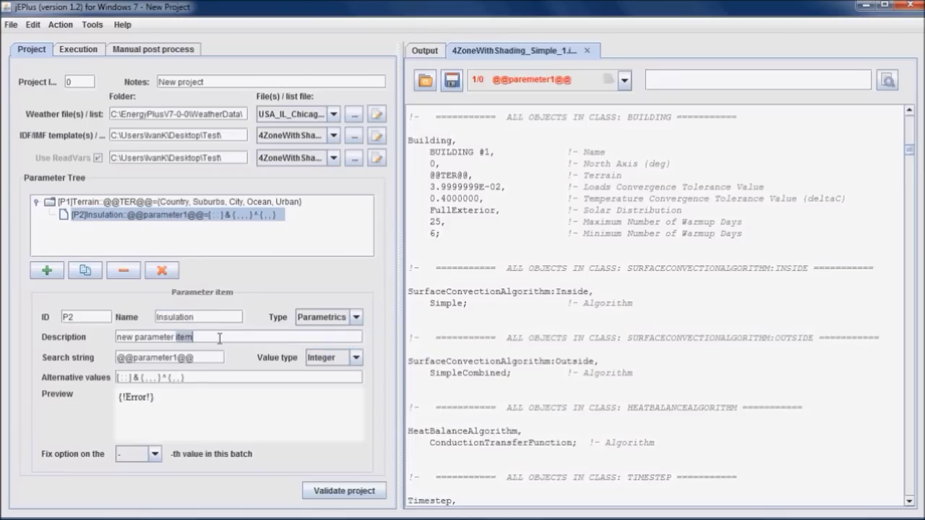
pyautogui.write('Insula')
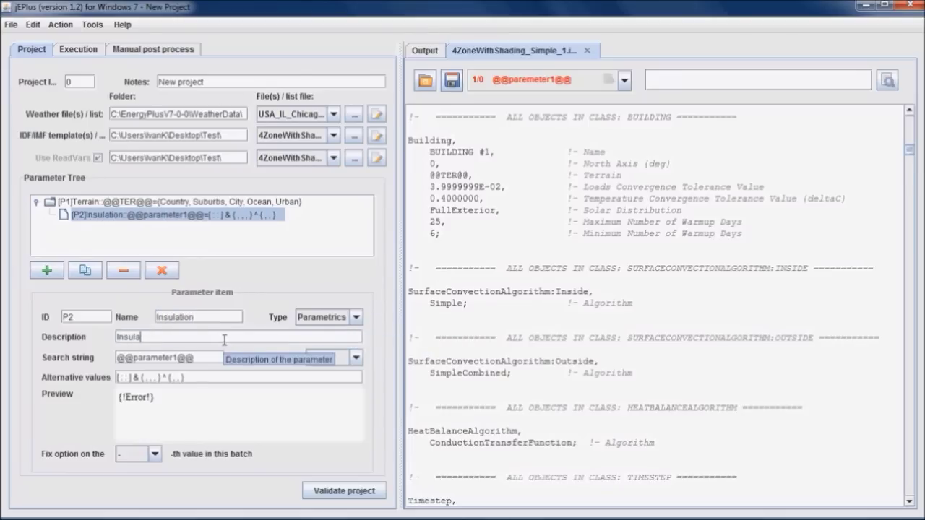
pyautogui.write('tion thickness')
pyautogui.doubleClick(133, 357)
pyautogui.write('INS')
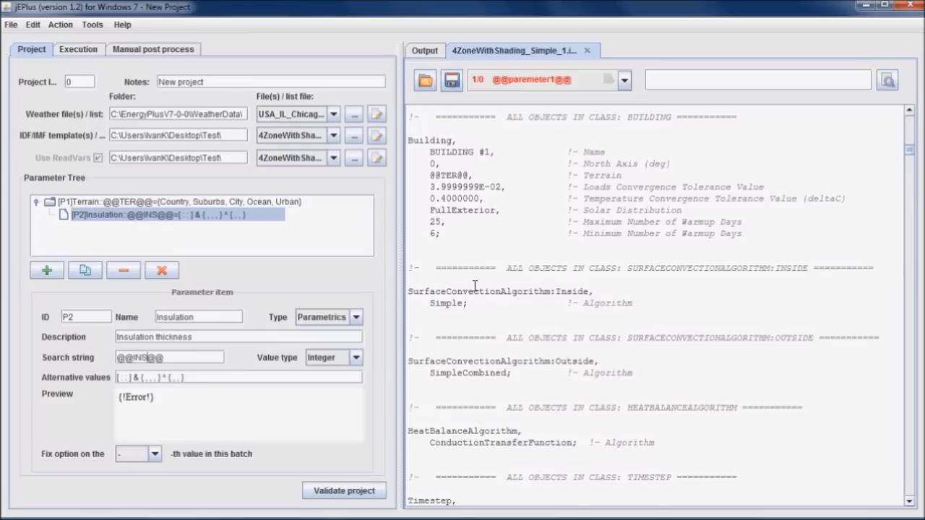
pyautogui.scroll(-15, 475, 286)
pyautogui.scroll(-15, 475, 285)
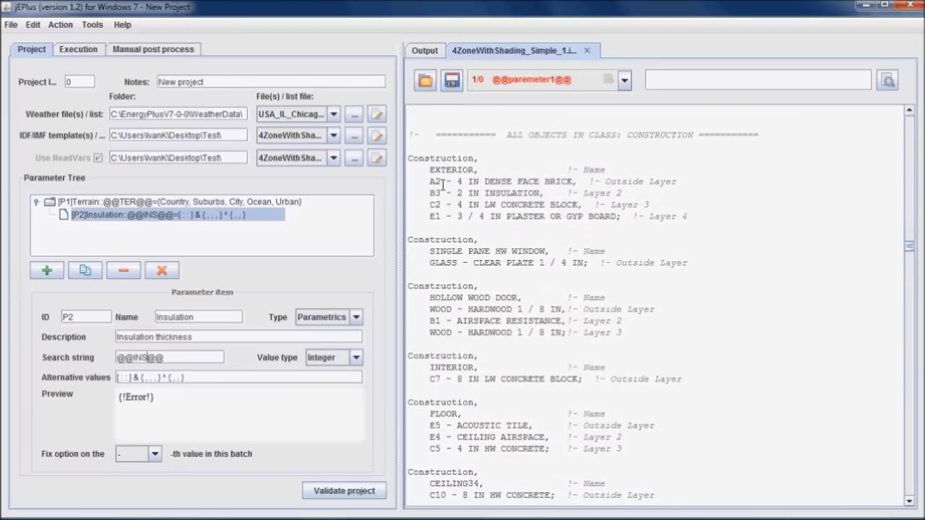
pyautogui.moveTo(430, 193); pyautogui.dragTo(541, 194)
pyautogui.scroll(10, 540, 195)
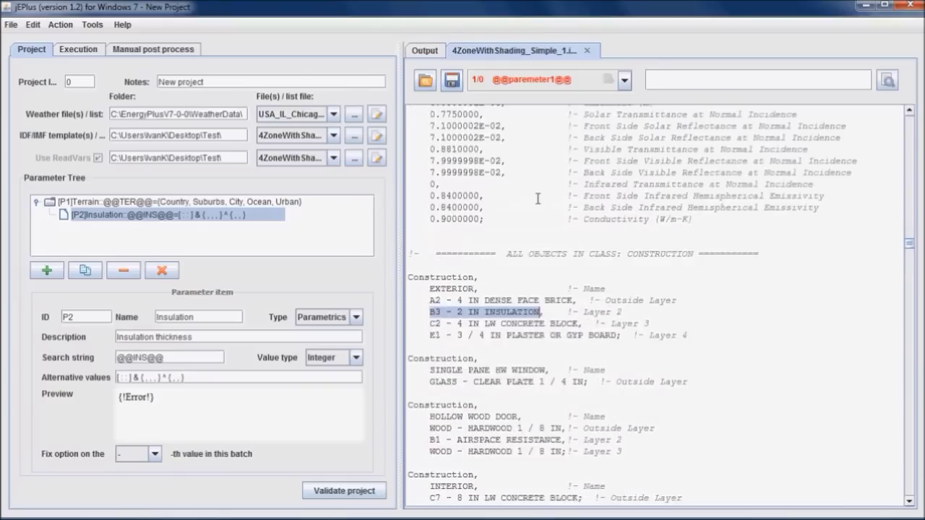
pyautogui.scroll(15, 538, 199)
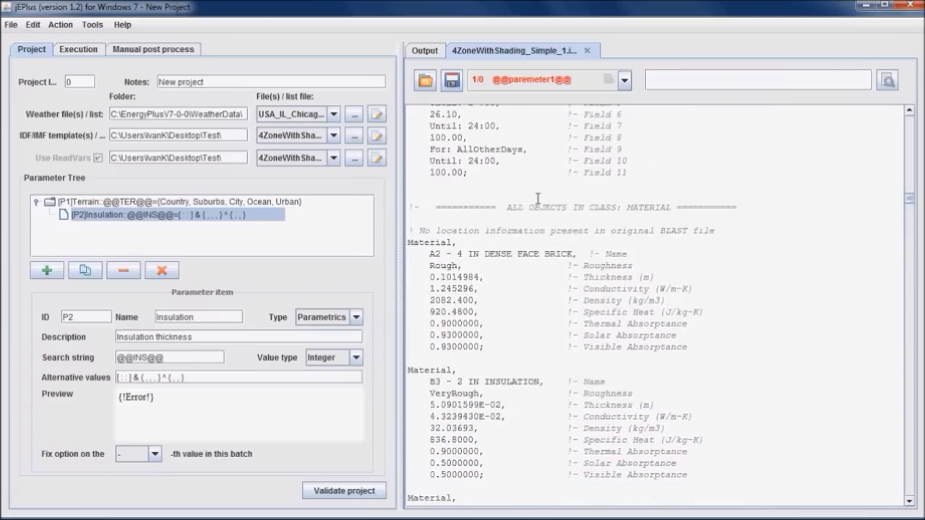
pyautogui.scroll(-7, 538, 198)
pyautogui.moveTo(430, 405); pyautogui.dragTo(501, 405)
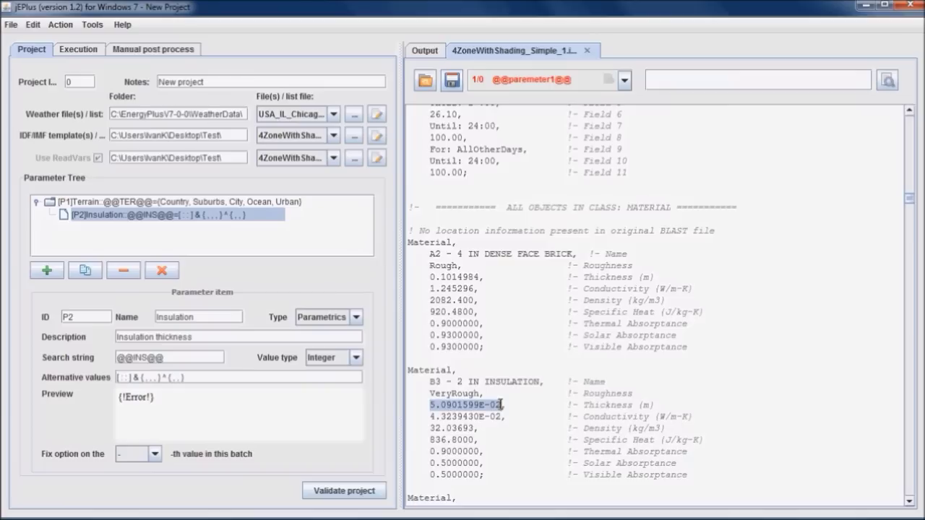
pyautogui.write('@@INS@@')
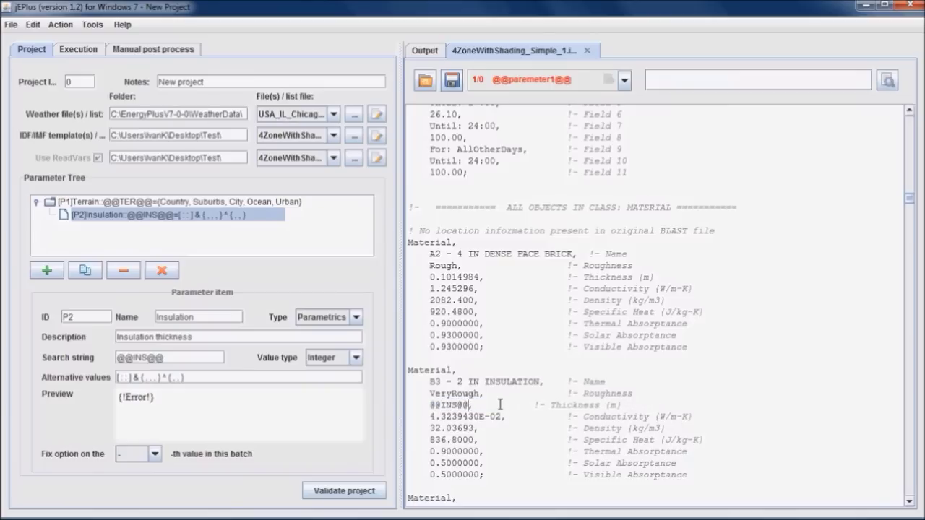
# Set Insulation to Double with alternative values from 0.025 to 0.1 in 0.025 steps
pyautogui.click(355, 359)
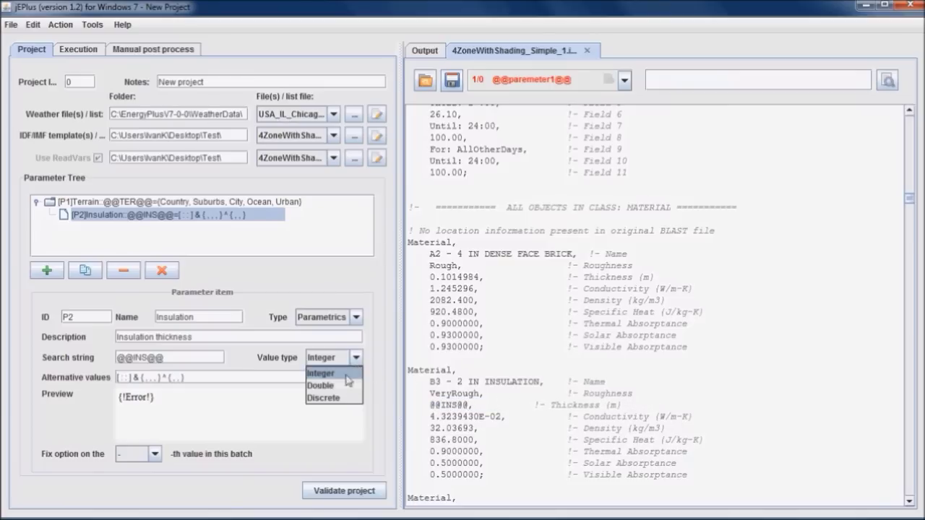
pyautogui.click(340, 385)
pyautogui.click(329, 374)
pyautogui.hotkey('ctrl', 'a')
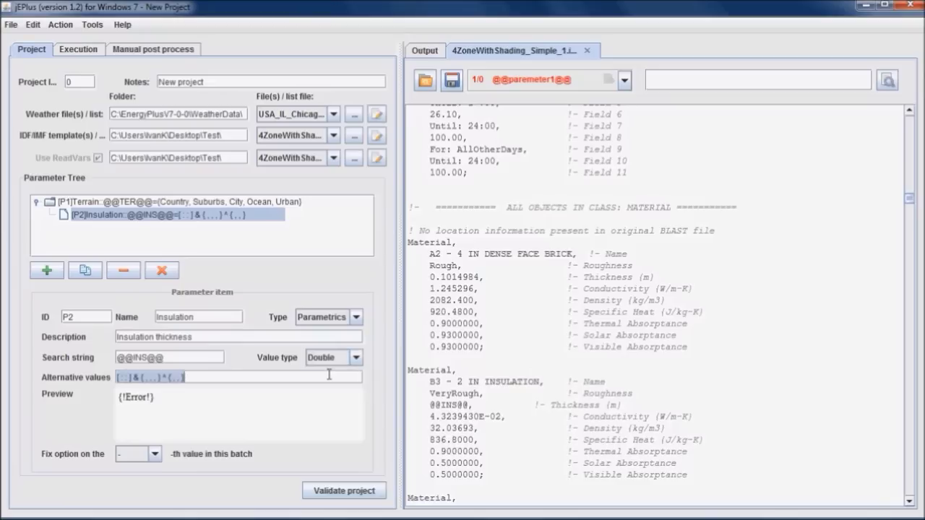
pyautogui.write('[')
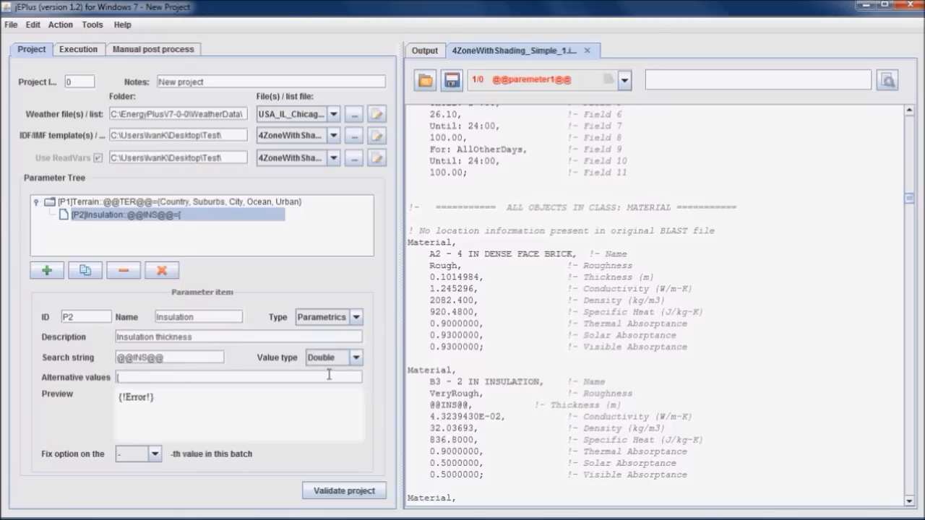
pyautogui.write('0.02')
pyautogui.write('5')
pyautogui.write(',')
pyautogui.write('0.025')
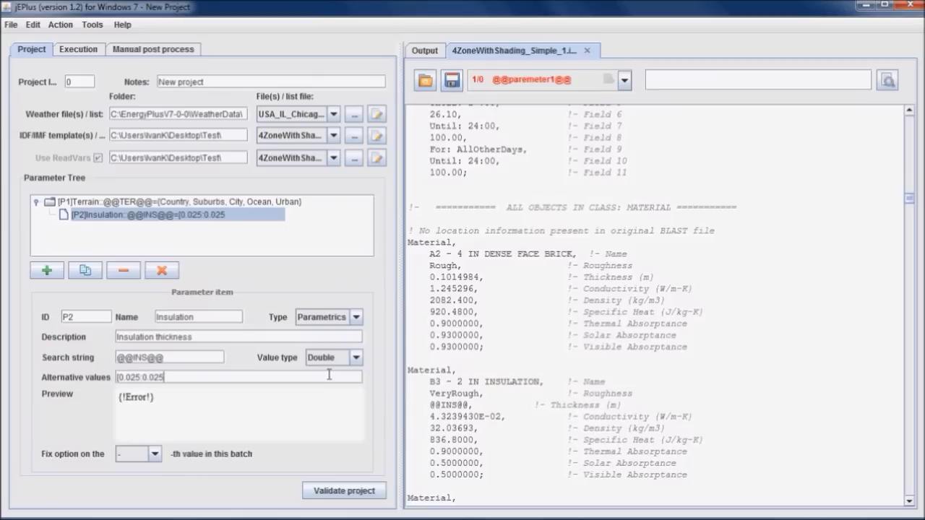
pyautogui.write(':0.1]')
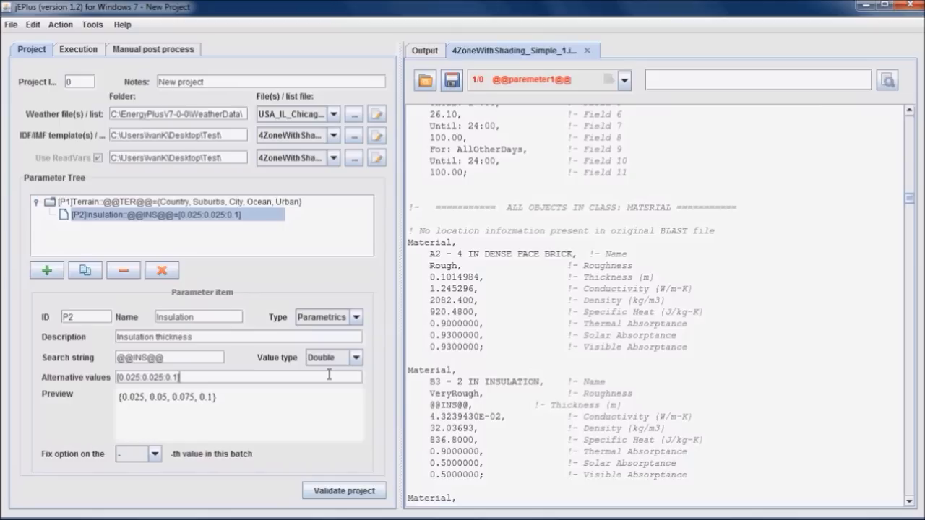
pyautogui.click(42, 273)
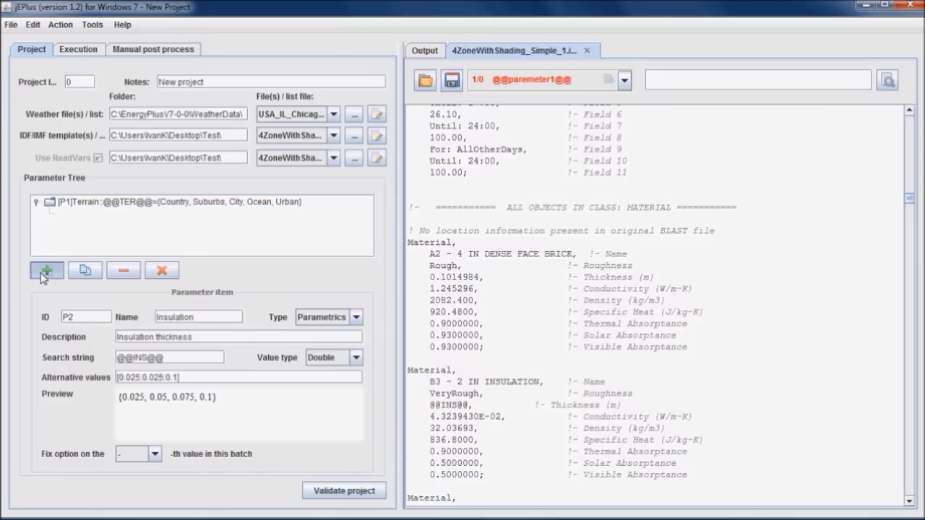
pyautogui.click(77, 316)
pyautogui.press('BackSpace')
pyautogui.write('3')
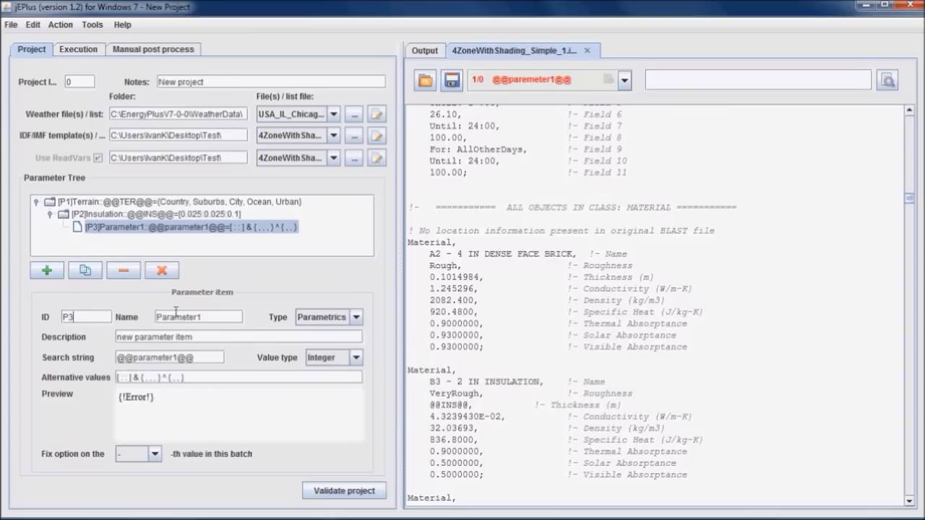
pyautogui.doubleClick(199, 317)
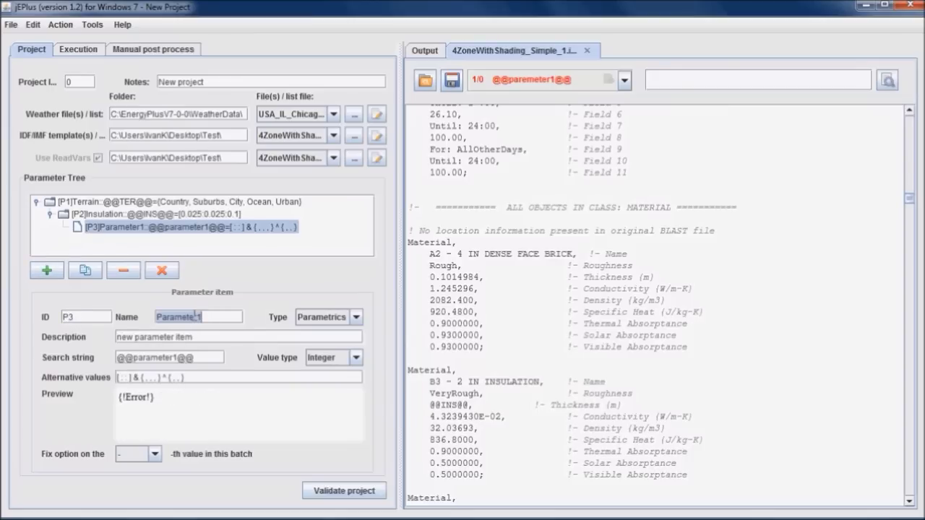
pyautogui.write('Overhang')
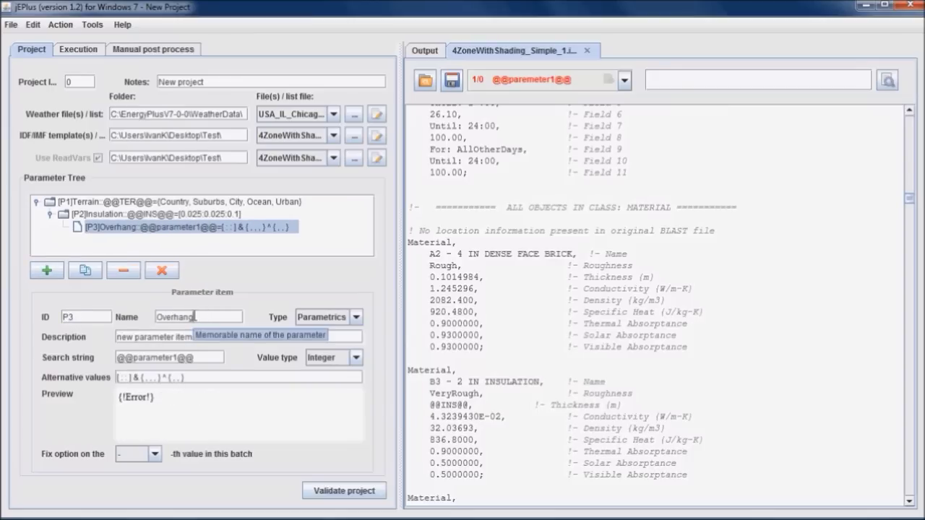
pyautogui.tripleClick(205, 340)
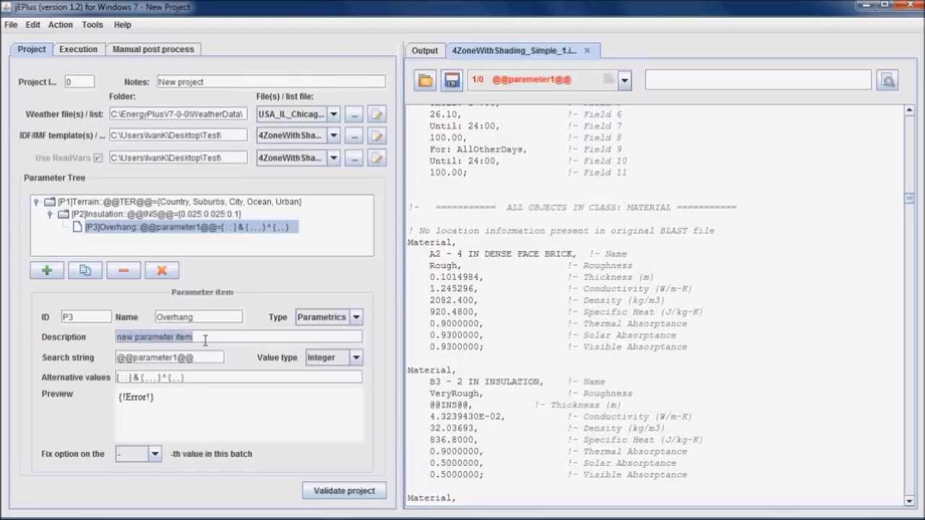
pyautogui.write('Overhang')
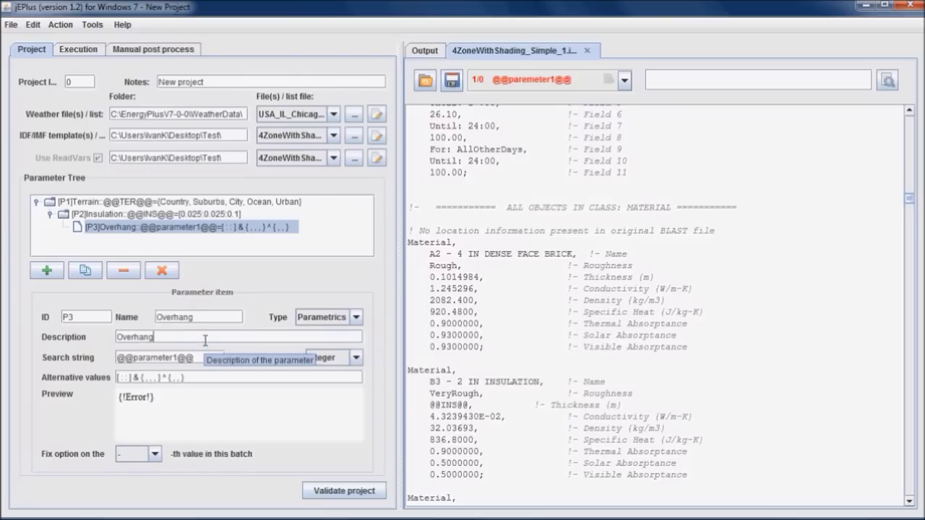
pyautogui.write('s depth')
pyautogui.doubleClick(133, 354)
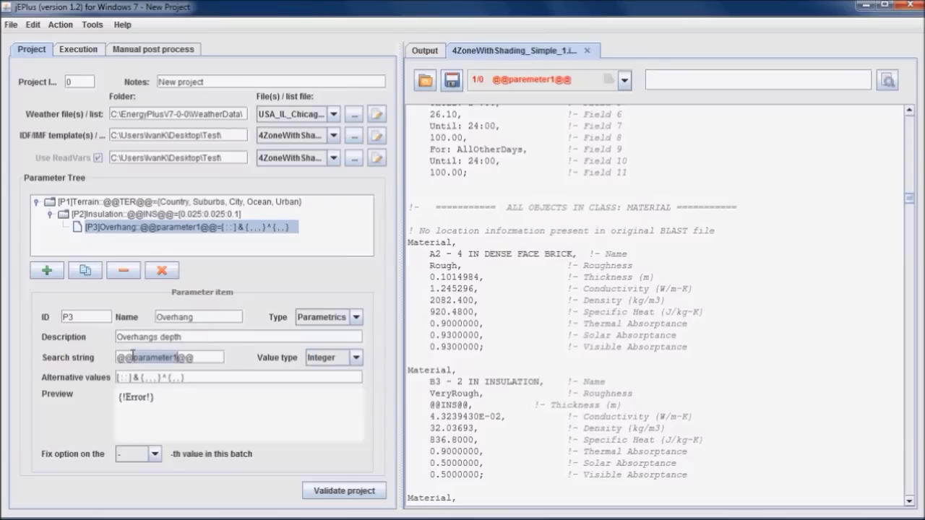
pyautogui.write('OVER')
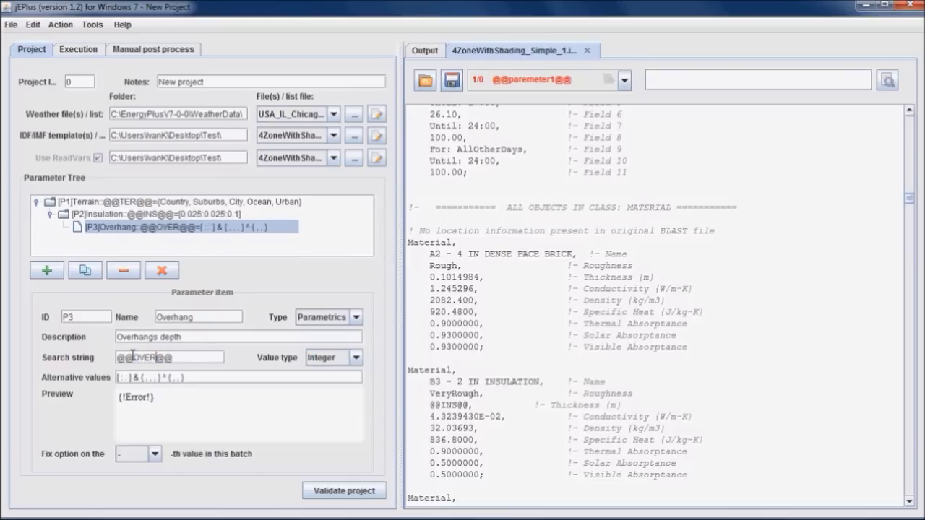
pyautogui.write('HANG')
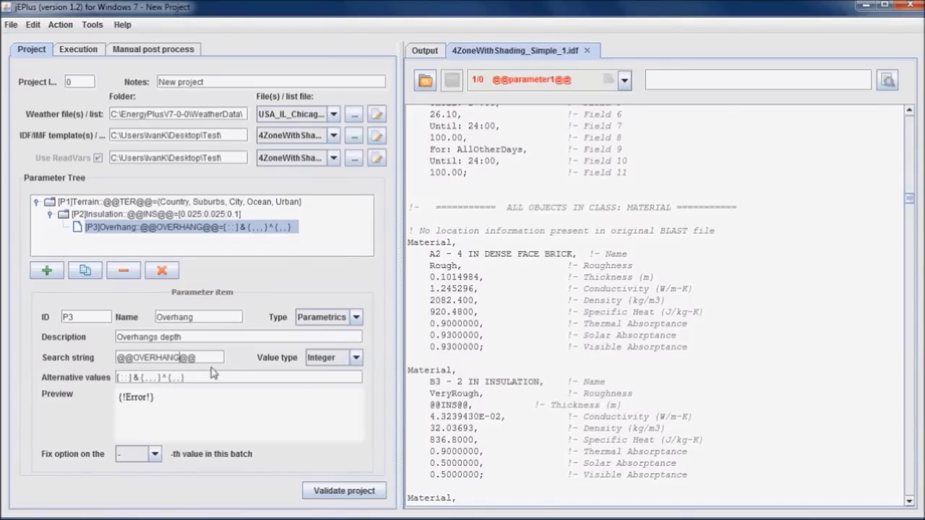
pyautogui.tripleClick(212, 358)
pyautogui.hotkey('ctrl', 'c')
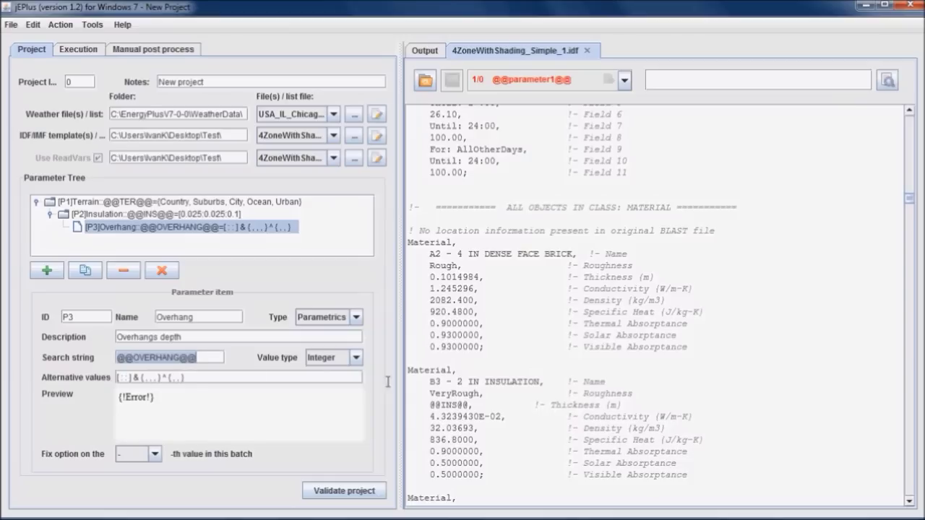
pyautogui.scroll(-20, 494, 361)
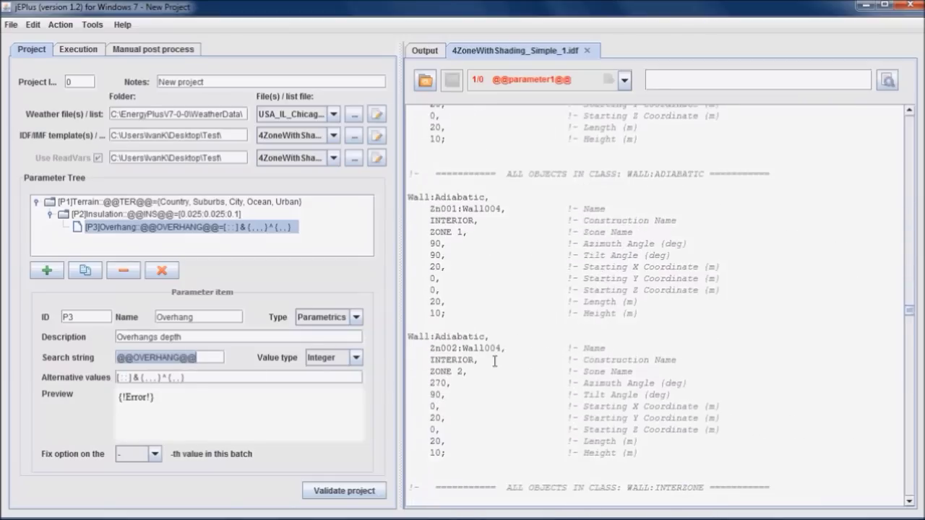
pyautogui.scroll(-20, 494, 361)
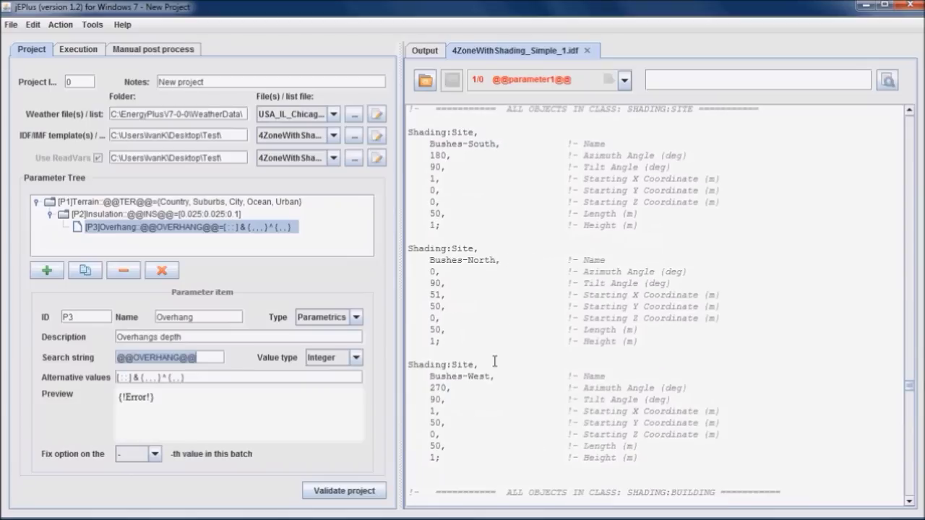
pyautogui.scroll(-15, 494, 361)
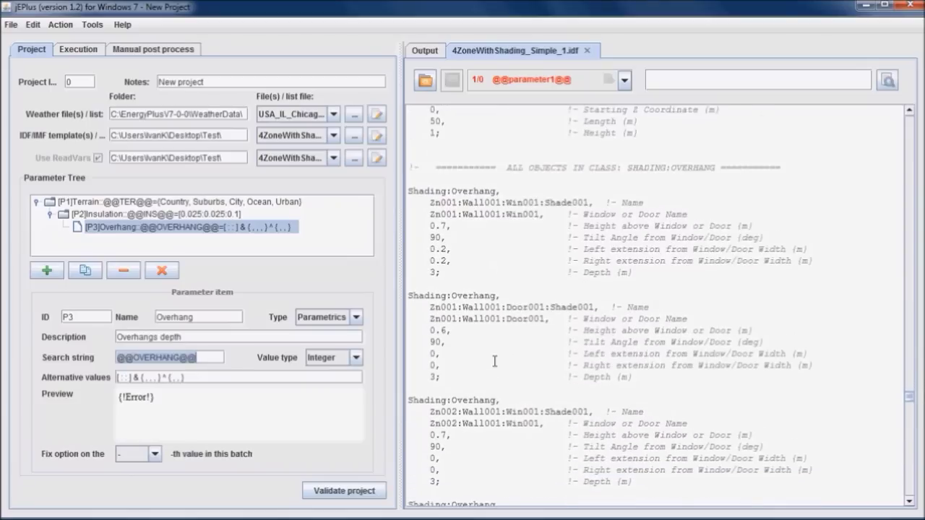
pyautogui.scroll(-3, 494, 361)
pyautogui.scroll(3, 494, 361)
pyautogui.click(430, 272)
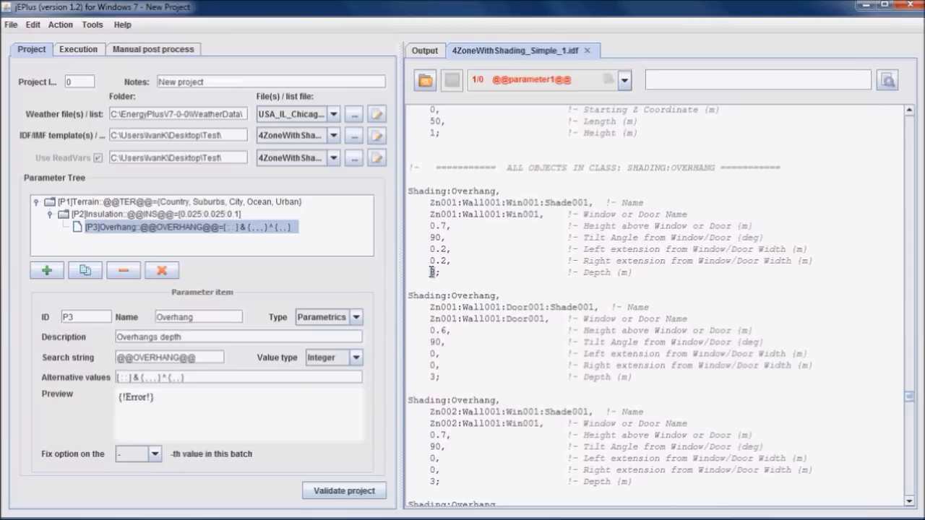
pyautogui.hotkey('ctrl', 'v')
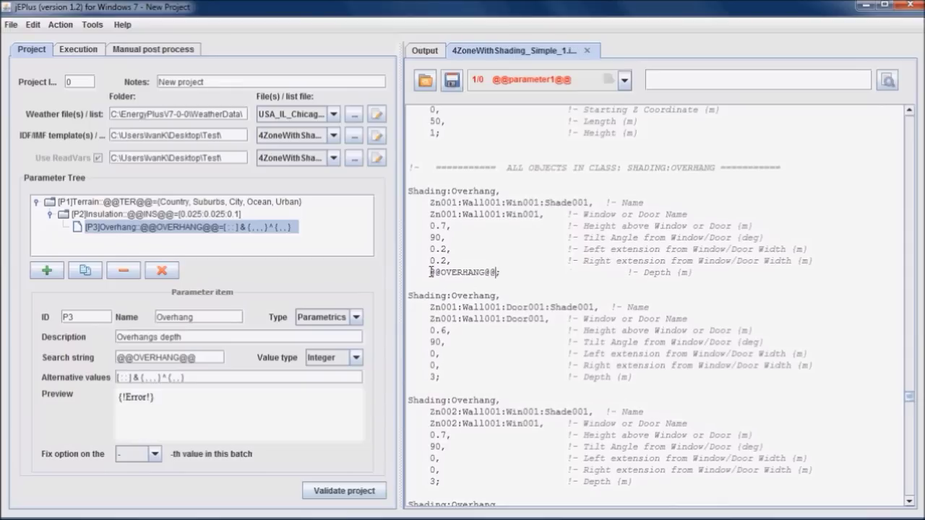
pyautogui.scroll(-7, 438, 320)
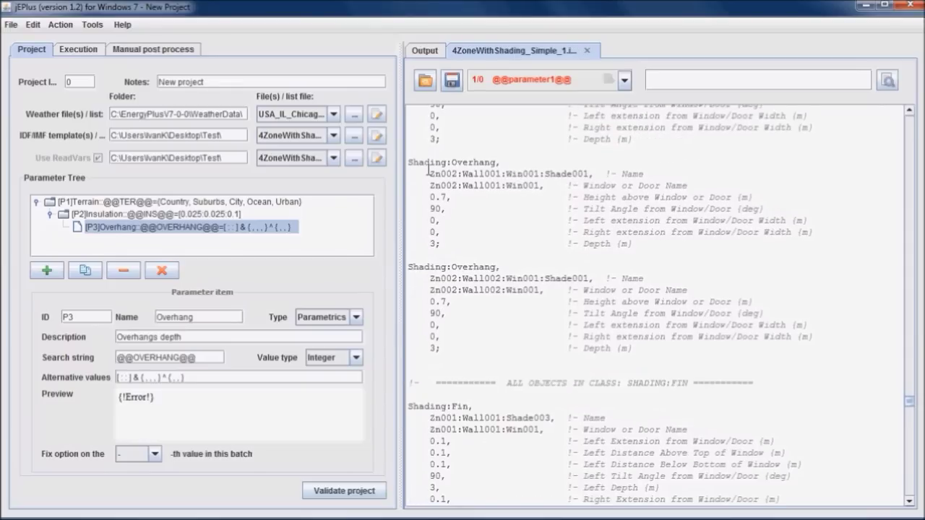
pyautogui.doubleClick(434, 139)
pyautogui.hotkey('ctrl', 'v')
pyautogui.doubleClick(434, 243)
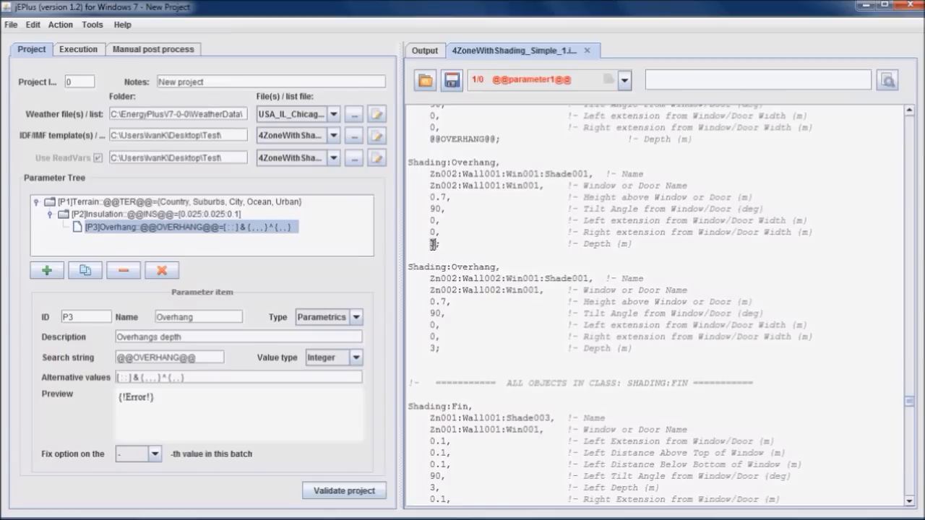
pyautogui.hotkey('ctrl', 'v')
pyautogui.doubleClick(433, 347)
pyautogui.hotkey('ctrl', 'v')
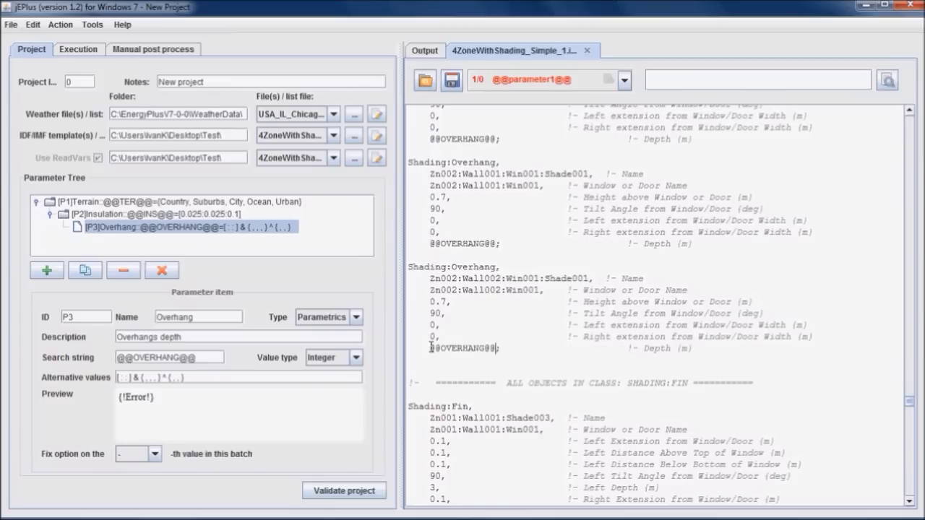
pyautogui.click(356, 358)
# Set Overhang to Double with alternative values [0.5:0.5:3]
pyautogui.click(346, 386)
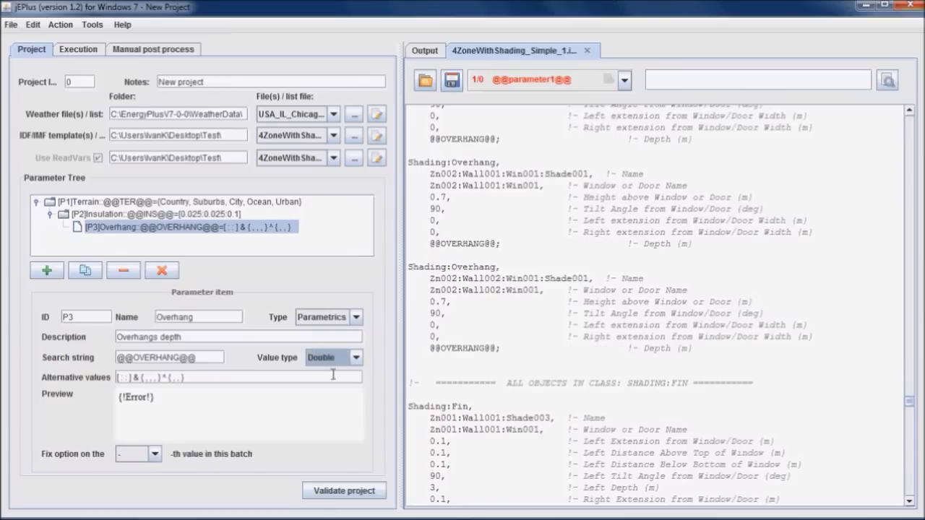
pyautogui.click(333, 376)
pyautogui.hotkey('ctrl', 'a')
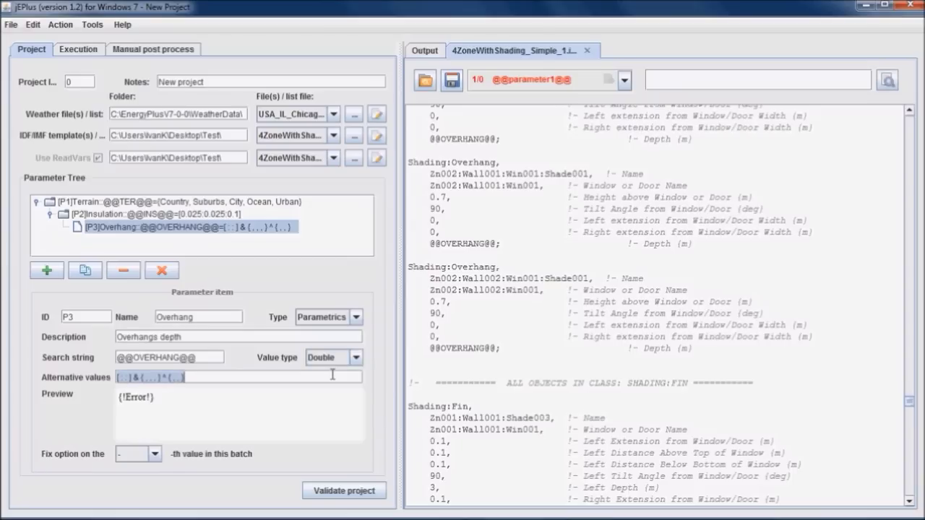
pyautogui.press('BackSpace')
pyautogui.write('[0.5:')
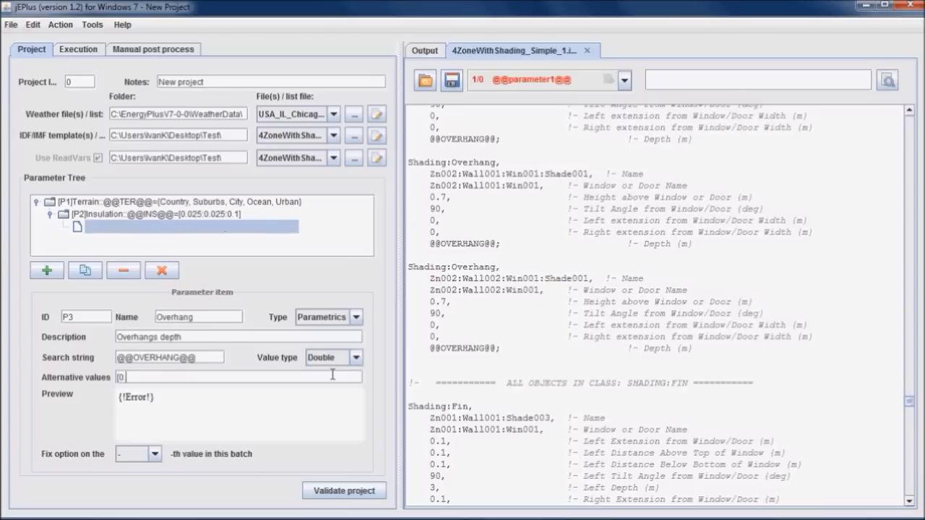
pyautogui.write('0.5')
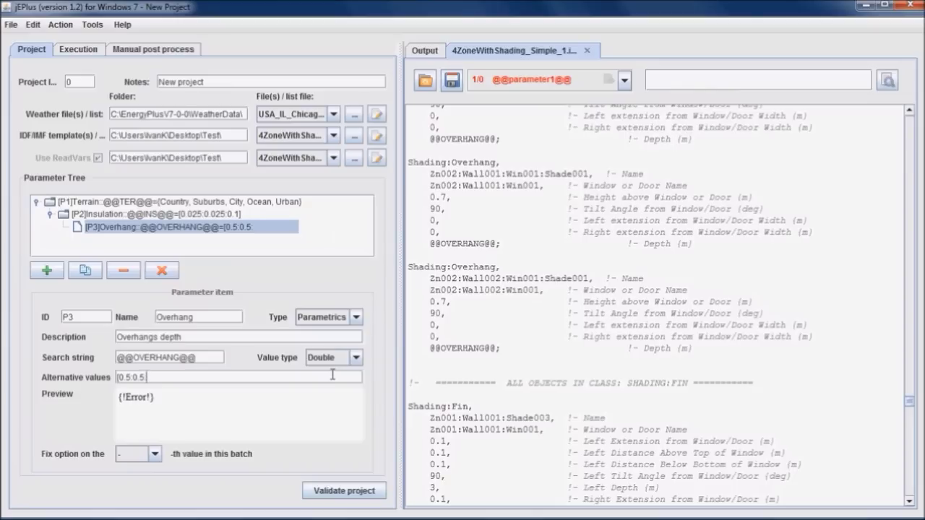
pyautogui.write(':3]')
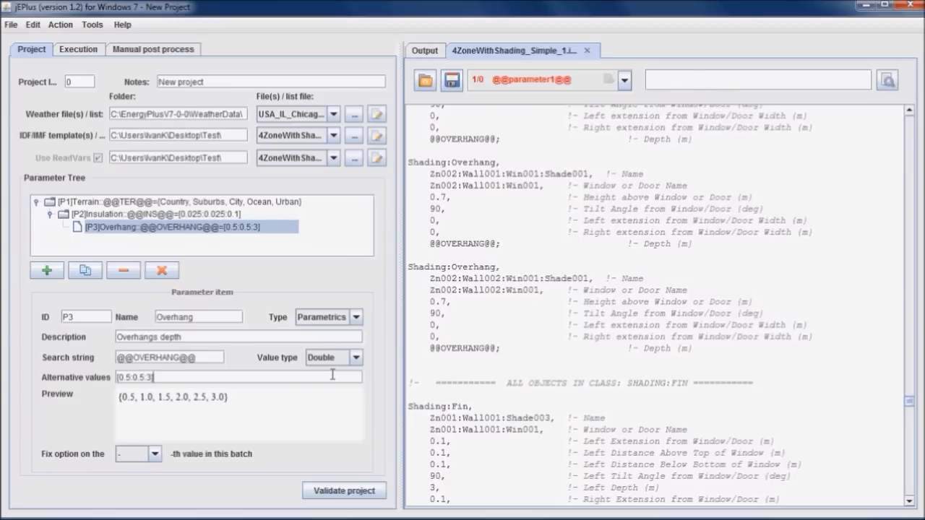
# Save the edited IDF template, close it, and reopen it for checking
pyautogui.click(452, 80)
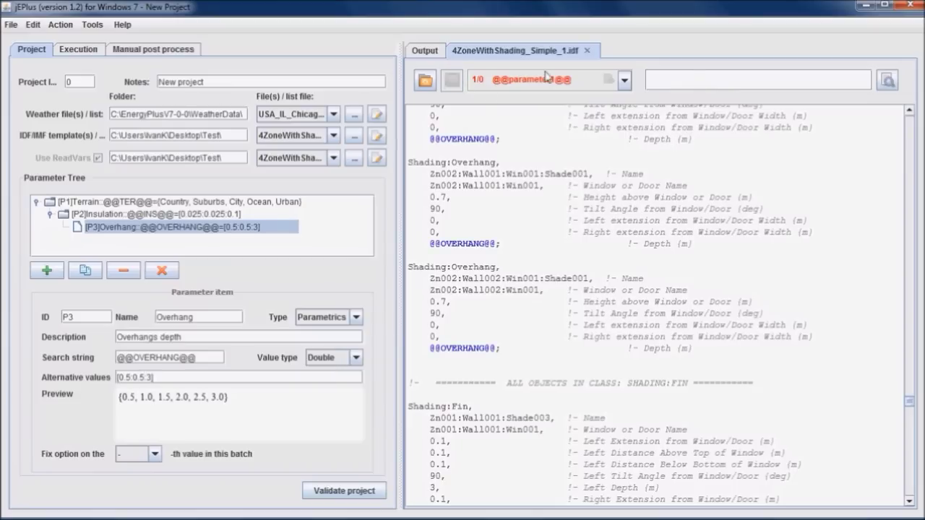
pyautogui.click(587, 51)
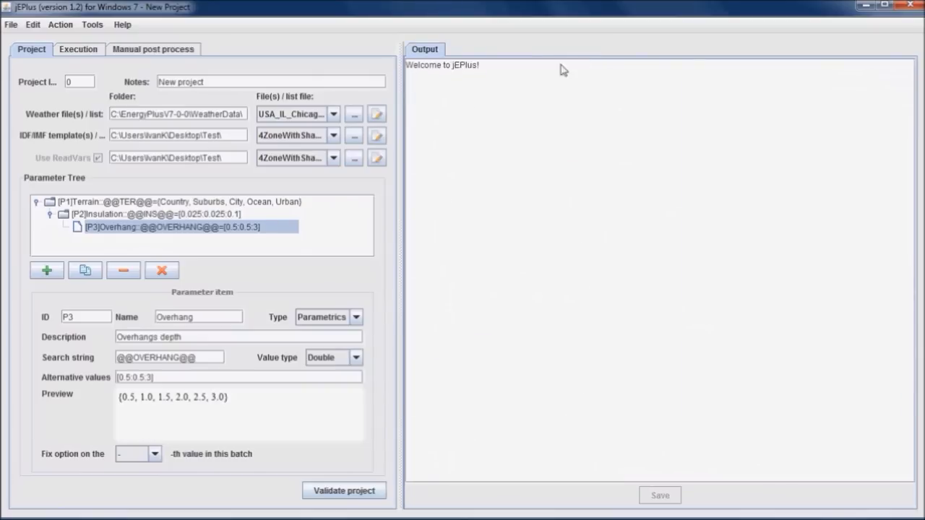
pyautogui.click(377, 137)
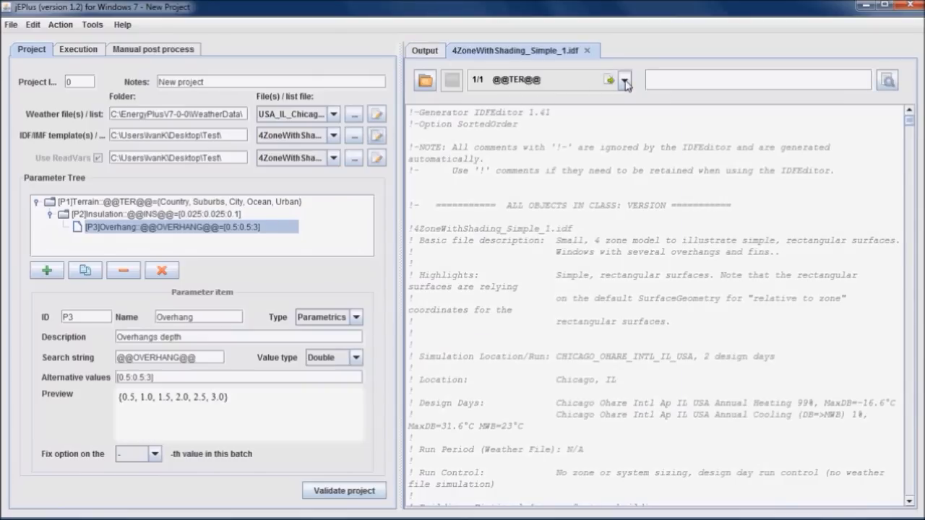
pyautogui.click(625, 81)
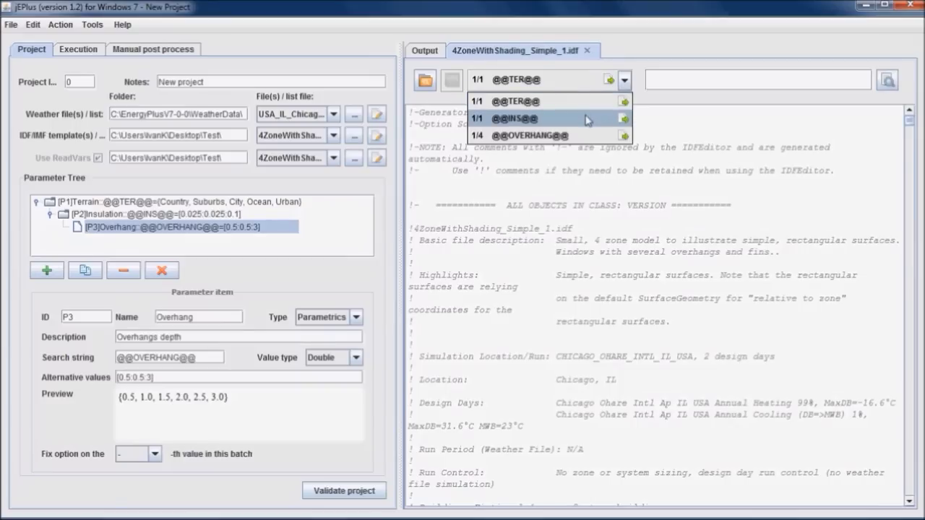
pyautogui.click(578, 136)
pyautogui.click(609, 81)
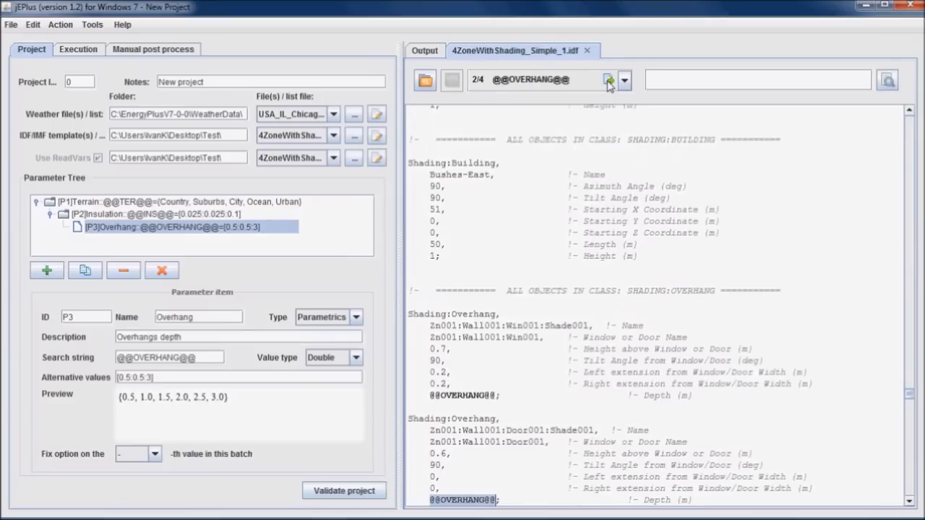
pyautogui.click(610, 81)
pyautogui.click(610, 81)
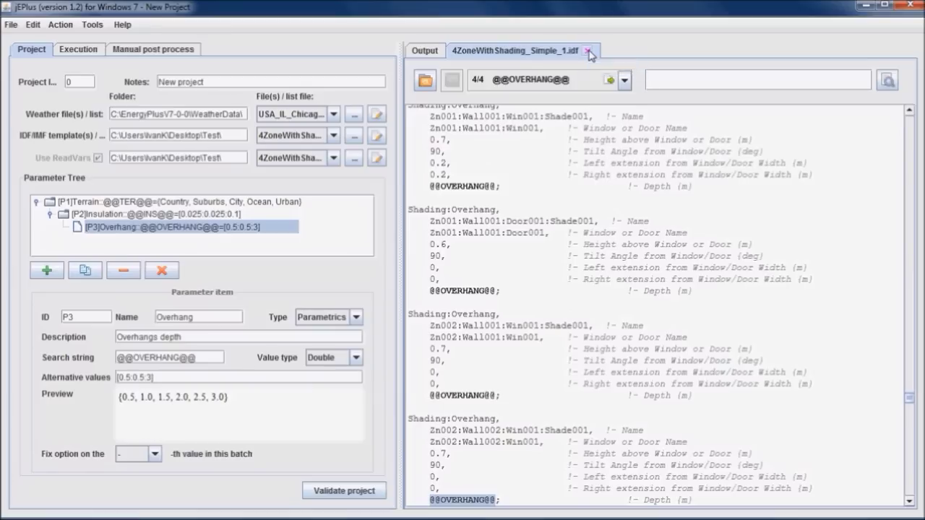
pyautogui.click(588, 51)
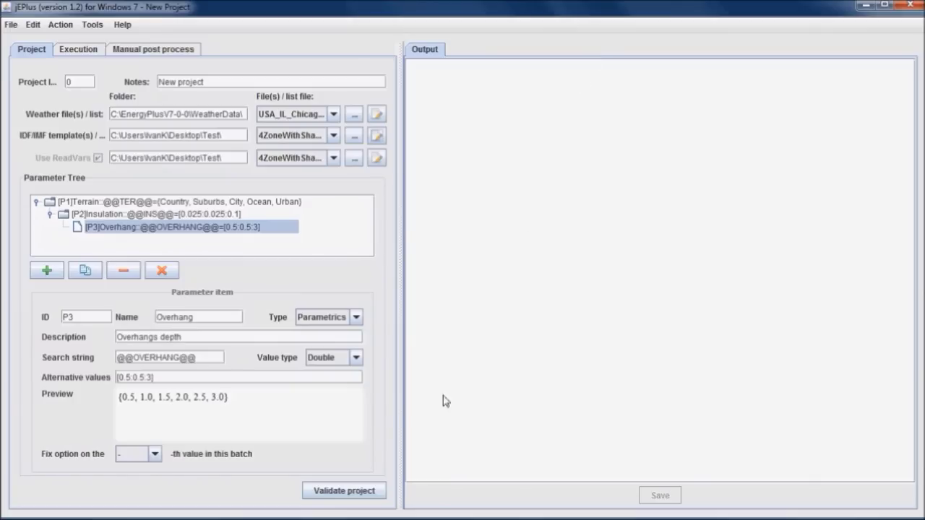
# Validate the project to confirm 120 jobs from the Terrain, Insulation and Overhang chains
pyautogui.click(349, 495)
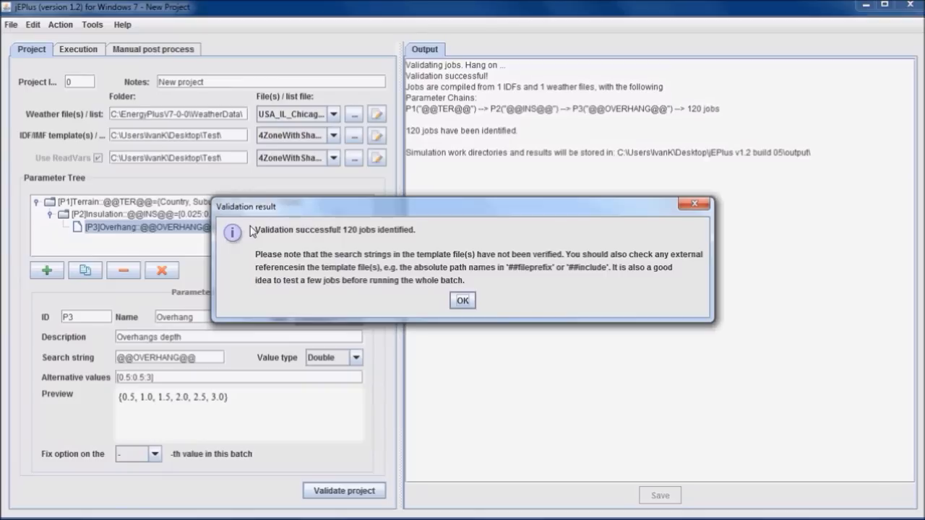
pyautogui.click(464, 301)
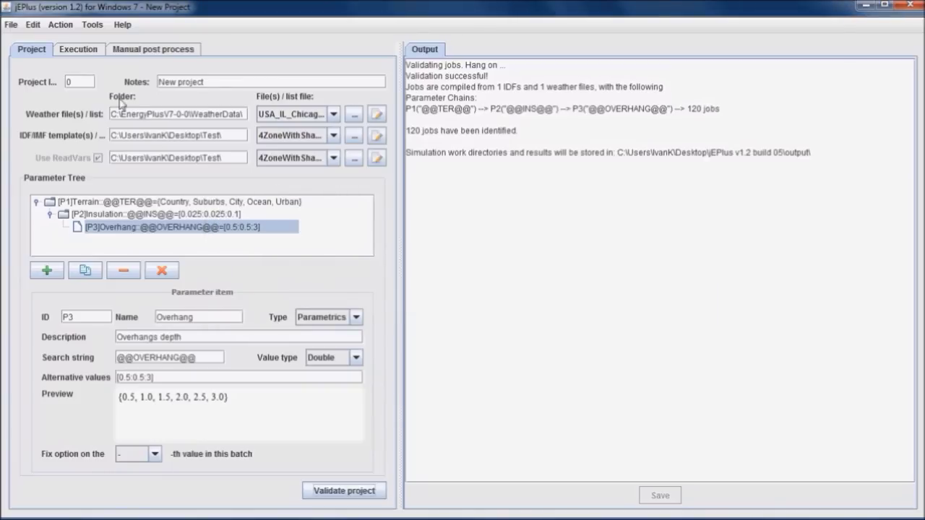
# Show the execution settings and keep the local batch simulation controller
pyautogui.click(71, 55)
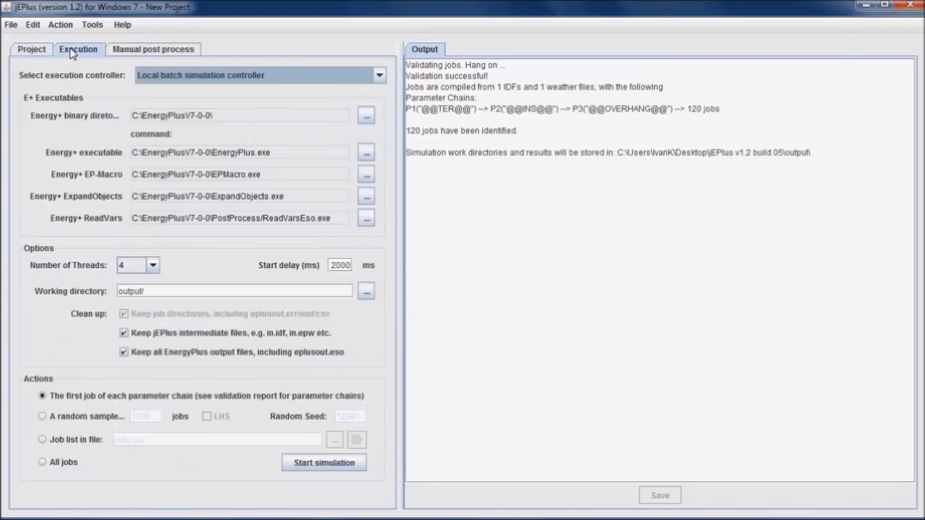
pyautogui.click(238, 78)
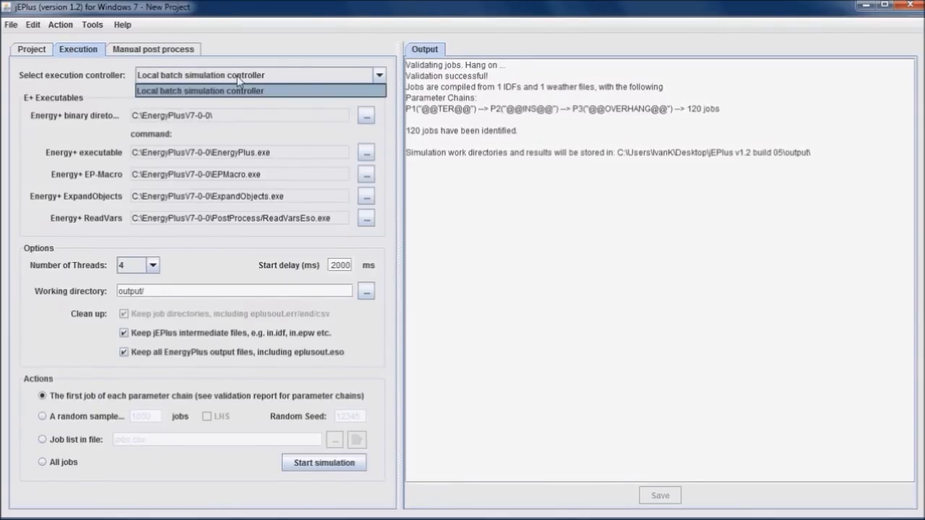
pyautogui.click(238, 75)
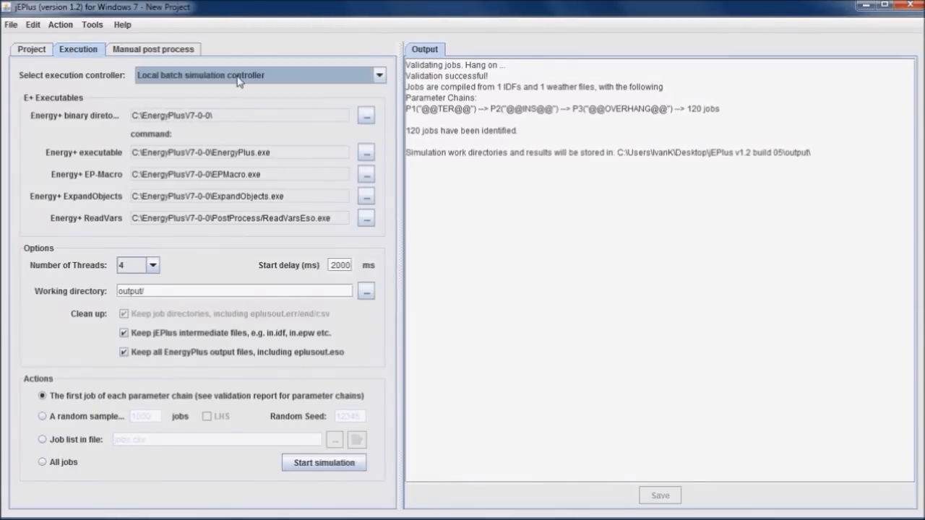
# Review the EnergyPlus V7-0-0 binary directory and executable paths without changing them
pyautogui.tripleClick(244, 121)
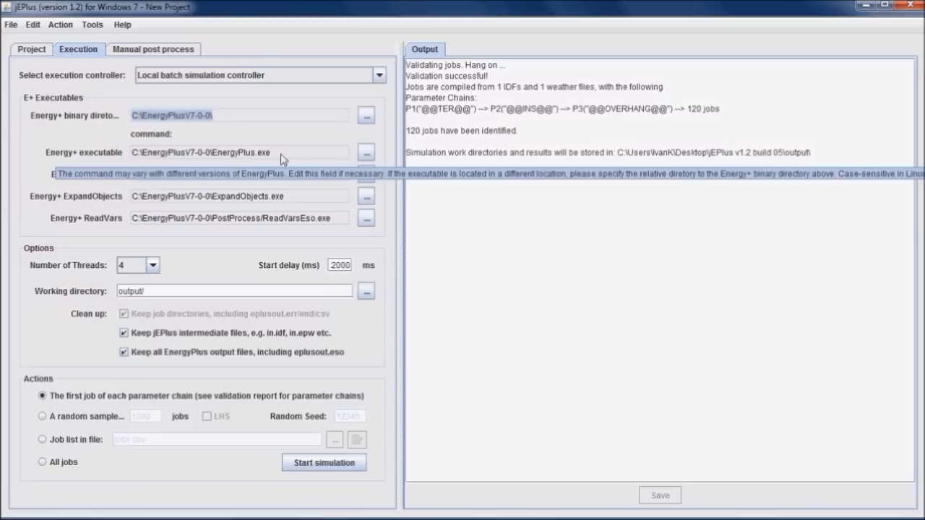
pyautogui.click(367, 154)
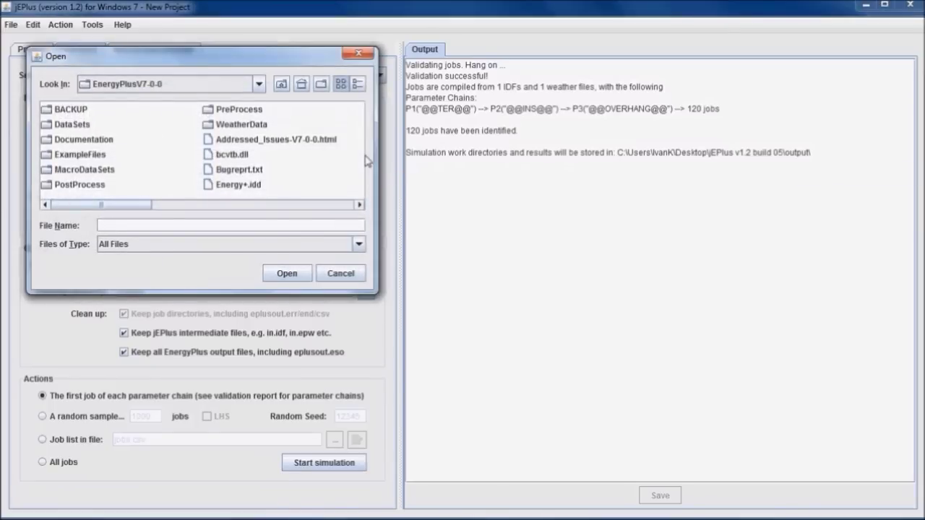
pyautogui.click(341, 273)
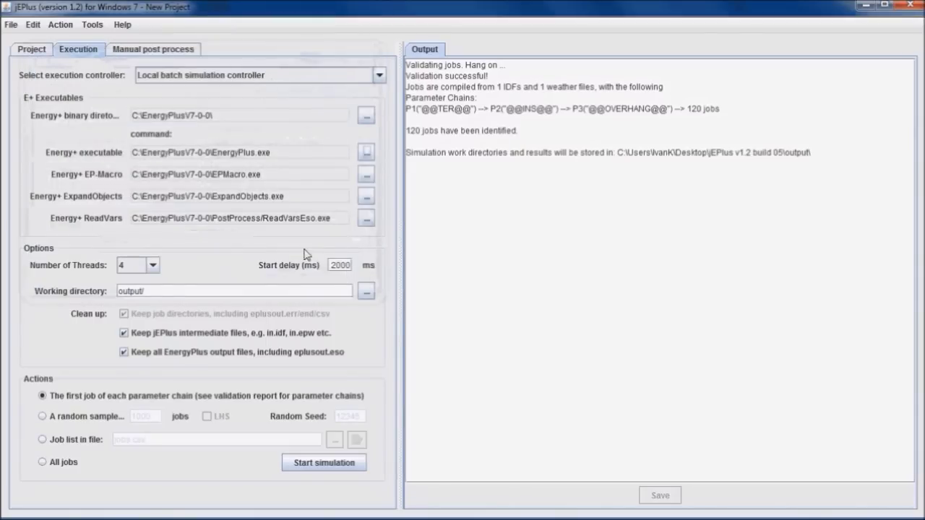
pyautogui.click(152, 266)
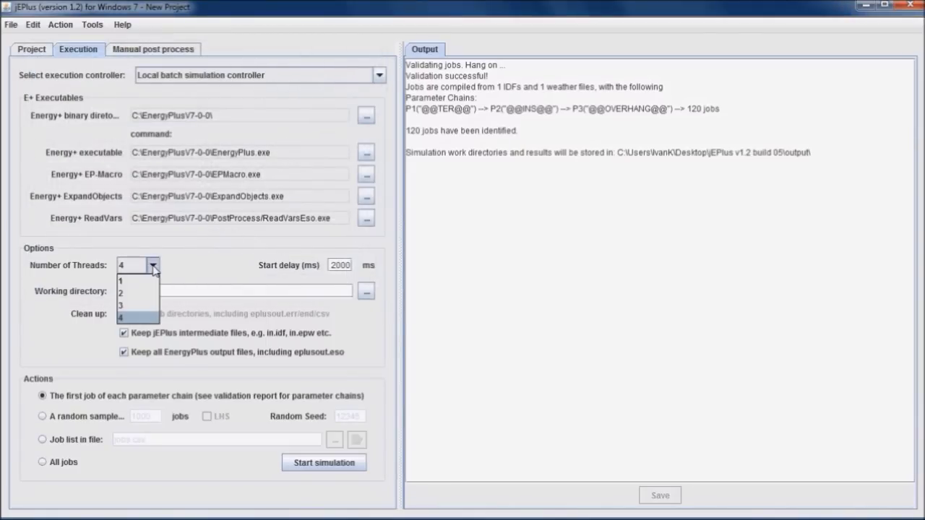
# Set the number of threads to 4
pyautogui.click(134, 317)
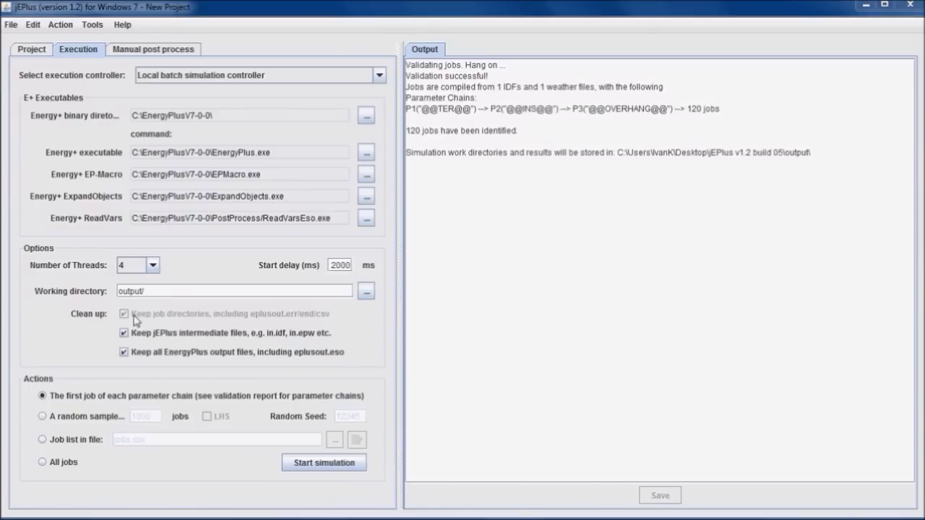
# Browse for a new working directory in the Test folder on the Desktop
pyautogui.click(366, 290)
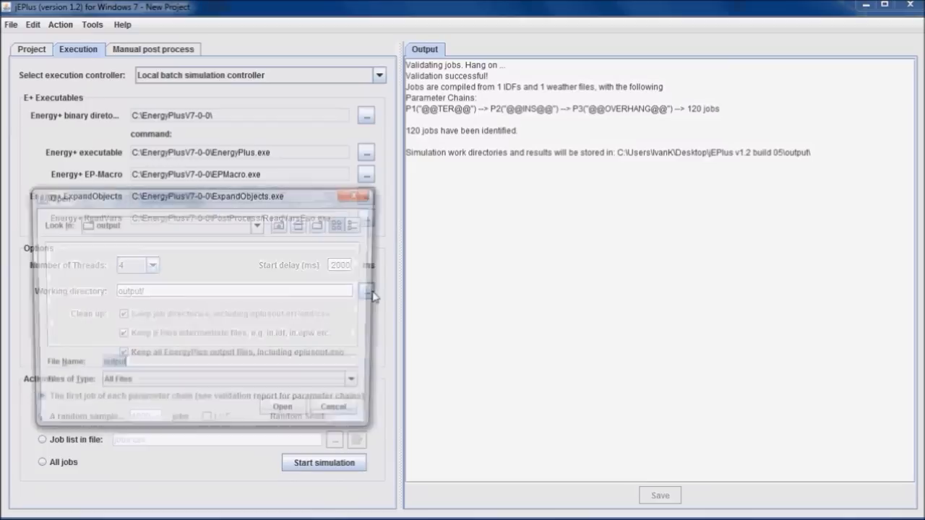
pyautogui.click(177, 231)
pyautogui.click(180, 235)
pyautogui.click(185, 231)
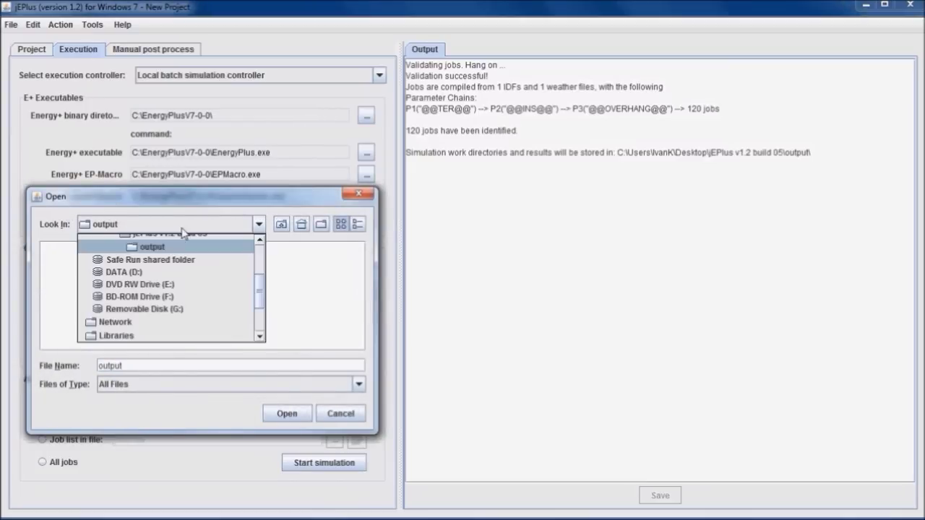
pyautogui.scroll(2, 150, 250)
pyautogui.click(149, 246)
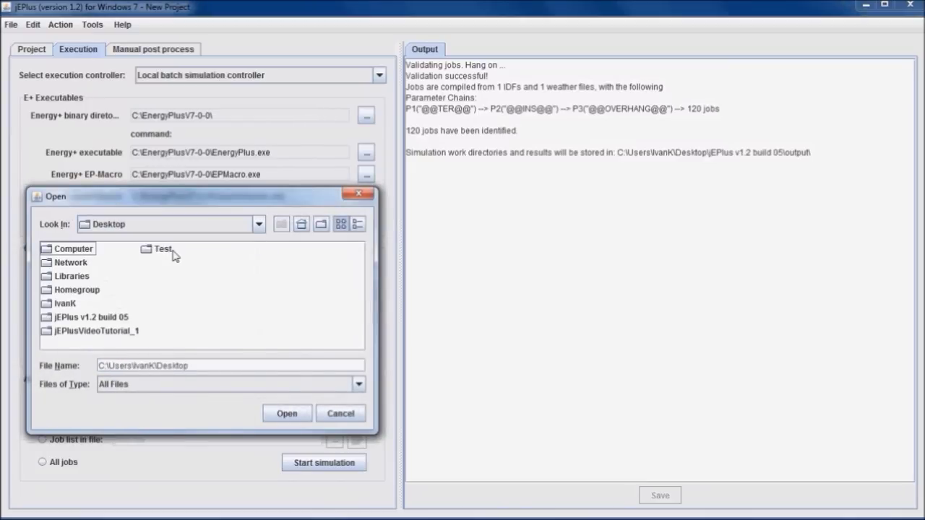
pyautogui.doubleClick(166, 251)
# Create a folder named Outputs there and set it as the working directory
pyautogui.click(321, 225)
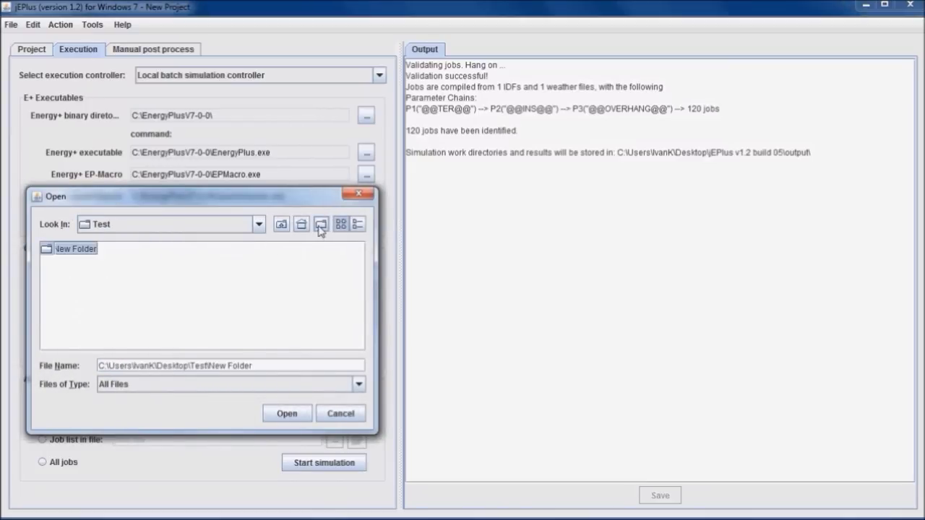
pyautogui.write('Outputs')
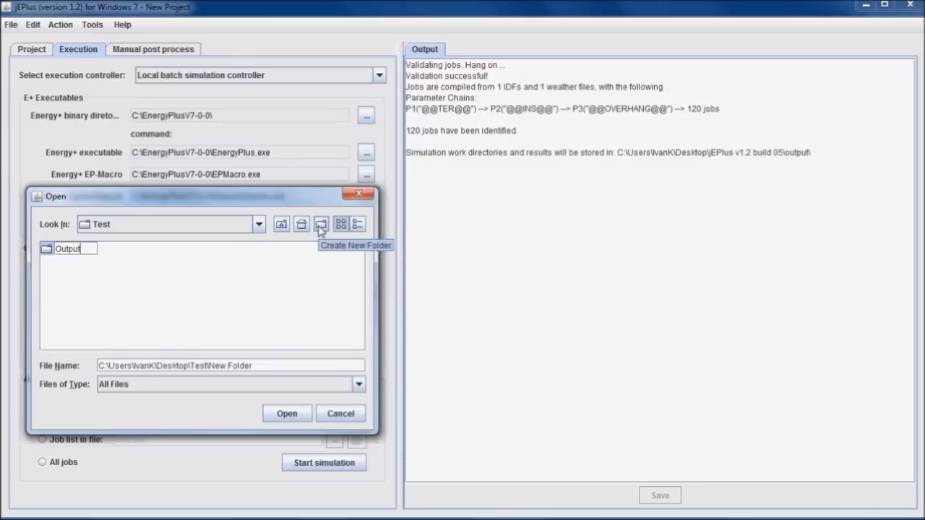
pyautogui.click(307, 412)
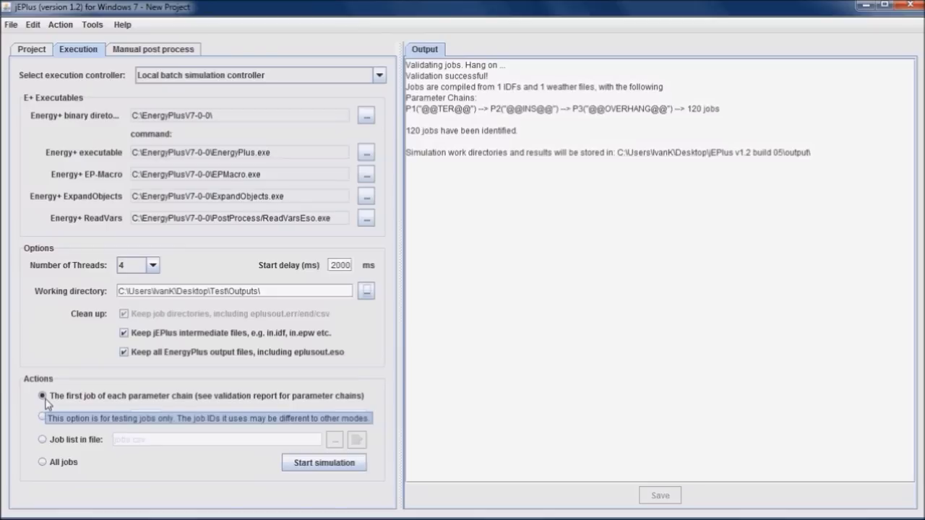
# Switch the run option from random sample and job-list file to All jobs
pyautogui.click(42, 417)
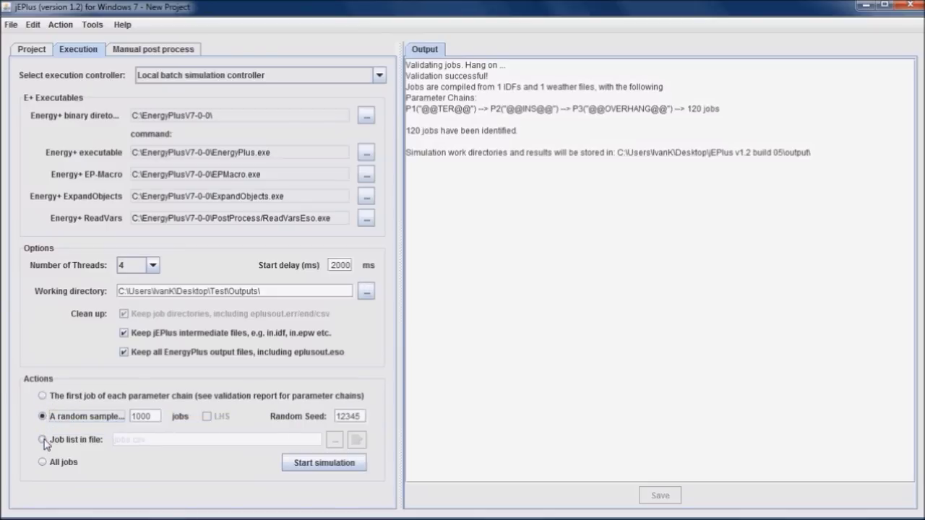
pyautogui.click(42, 440)
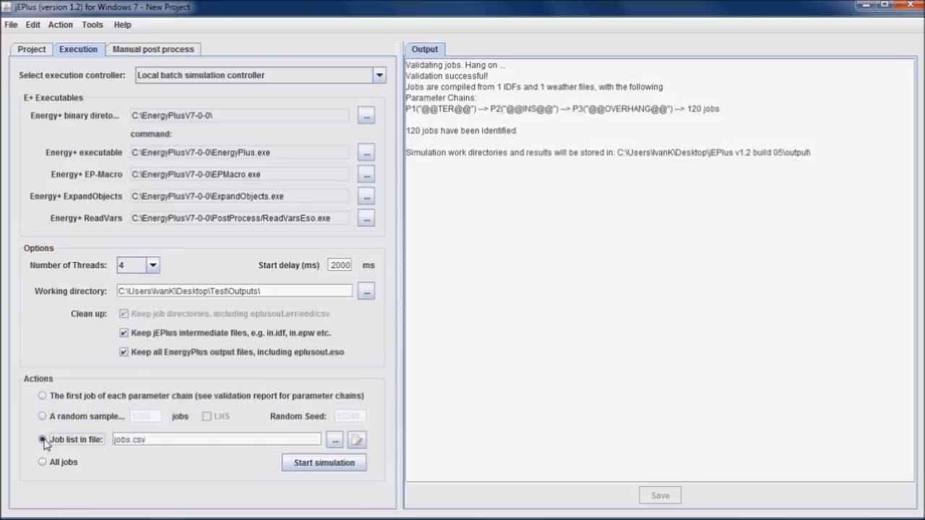
pyautogui.click(42, 462)
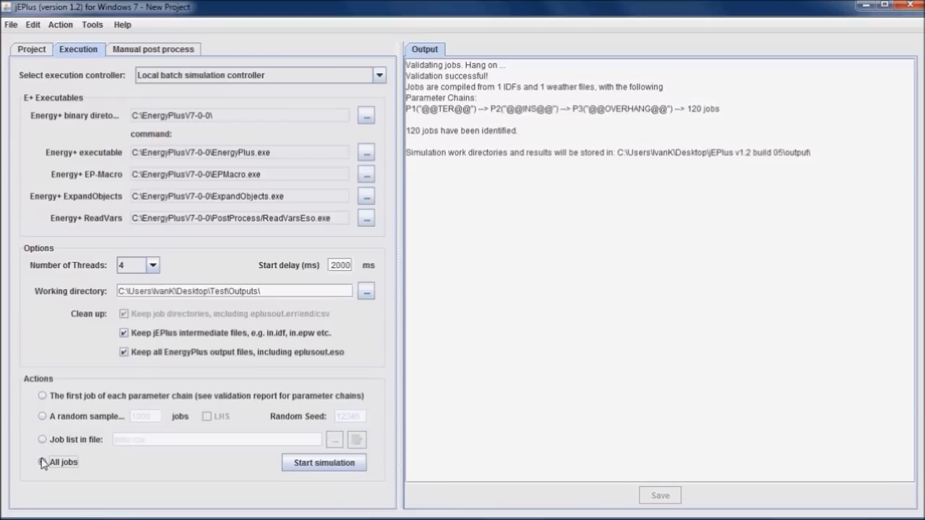
# Start the simulation and let all 120 jobs finish, taking 460 seconds
pyautogui.click(306, 468)
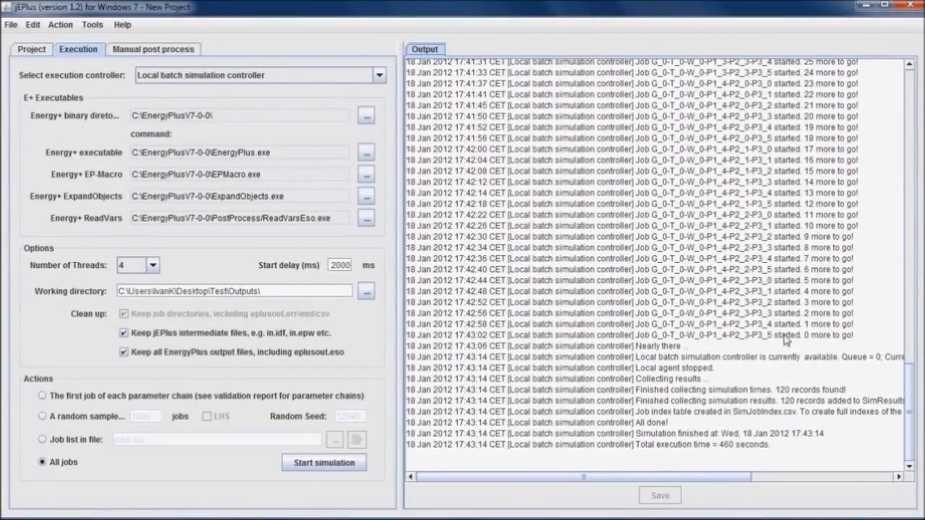
# Save the project from the File menu, navigating to the Desktop Test folder
pyautogui.click(11, 25)
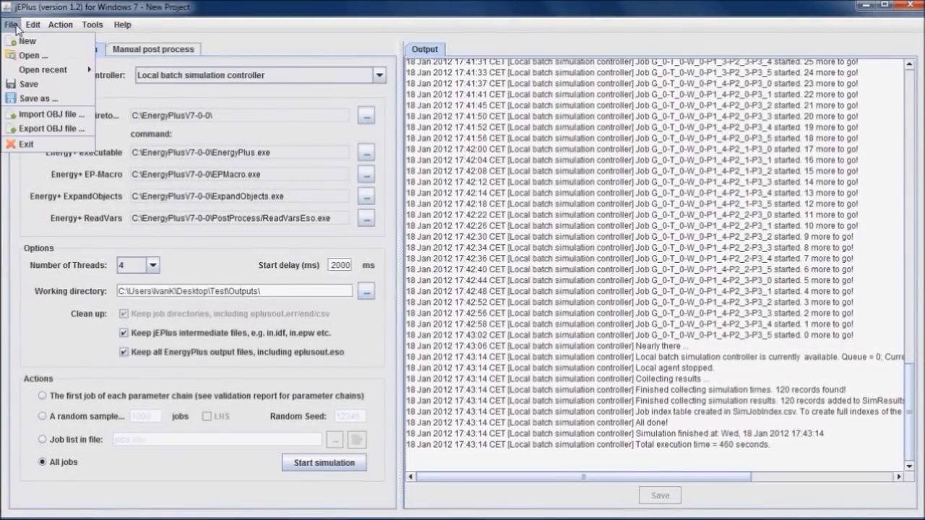
pyautogui.click(19, 88)
pyautogui.click(436, 178)
pyautogui.scroll(3, 394, 216)
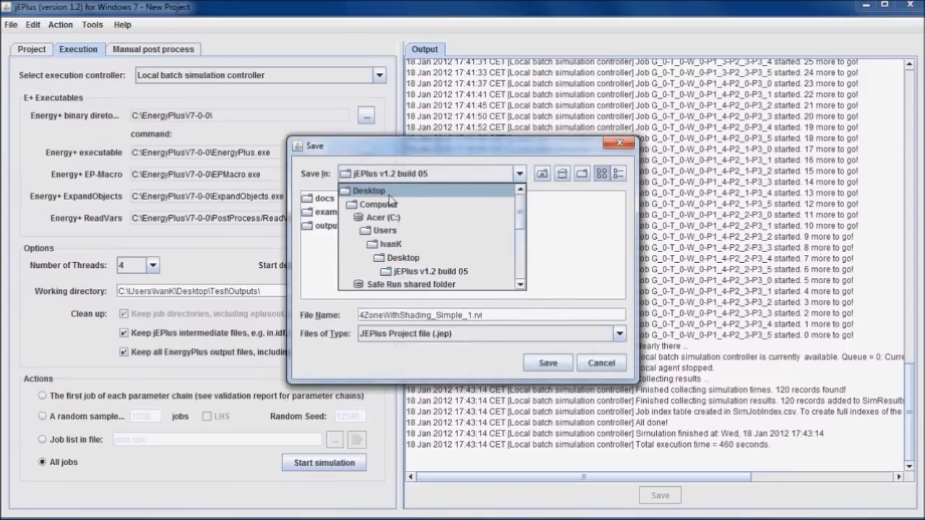
pyautogui.click(396, 186)
pyautogui.doubleClick(365, 191)
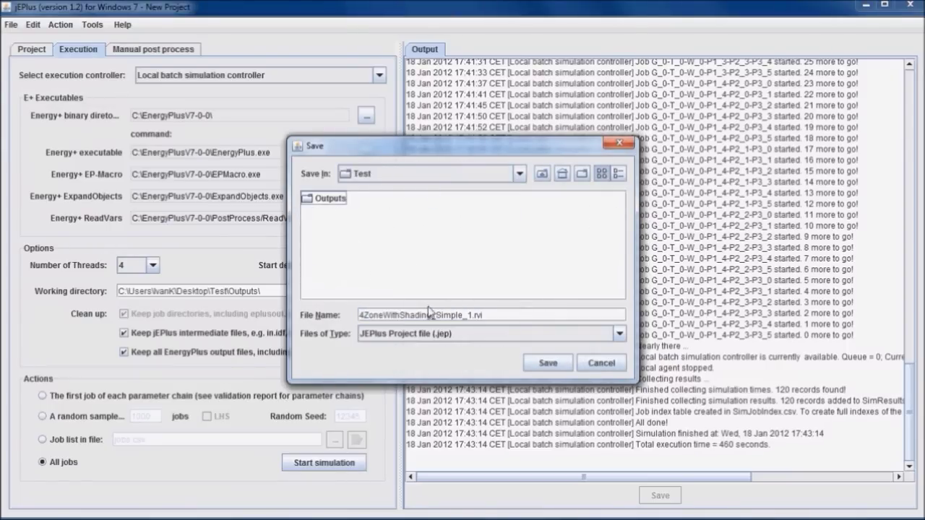
# Name the project file test, save it, and close jEPlus
pyautogui.moveTo(496, 315); pyautogui.dragTo(334, 315)
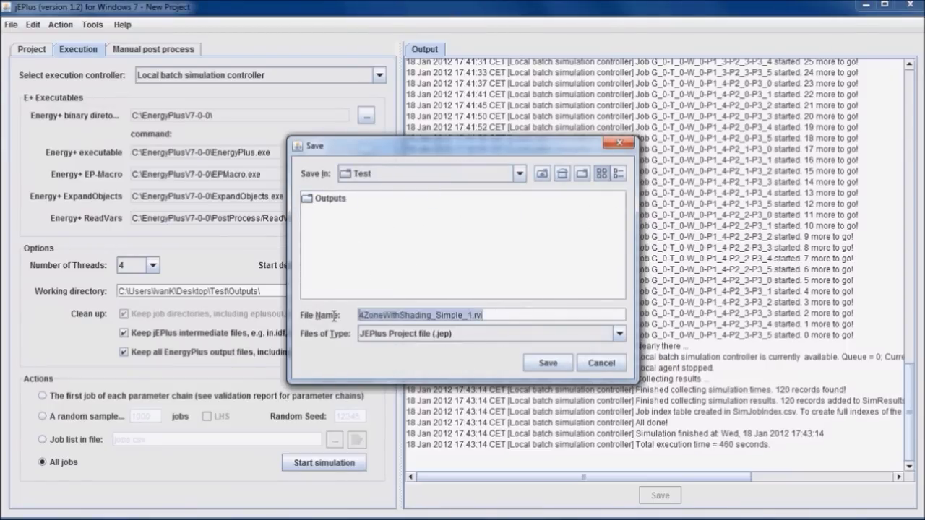
pyautogui.write('test')
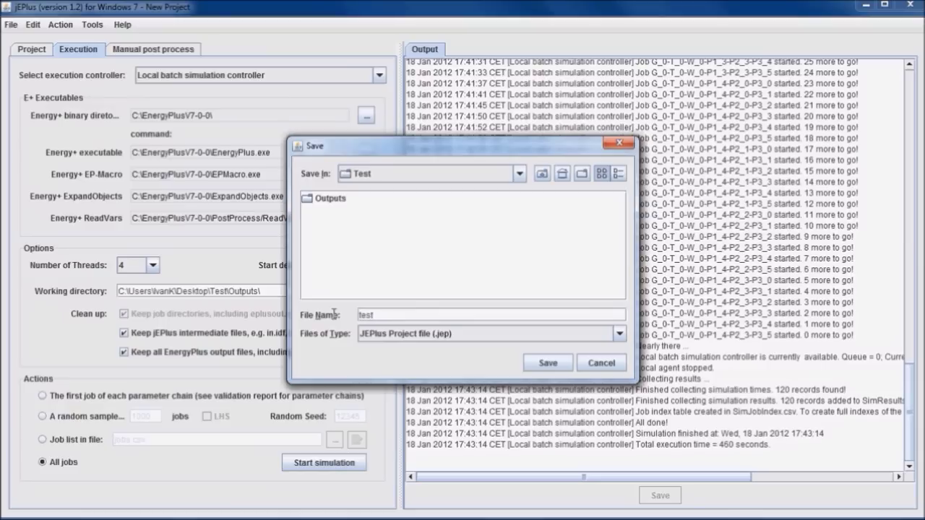
pyautogui.press('Return')
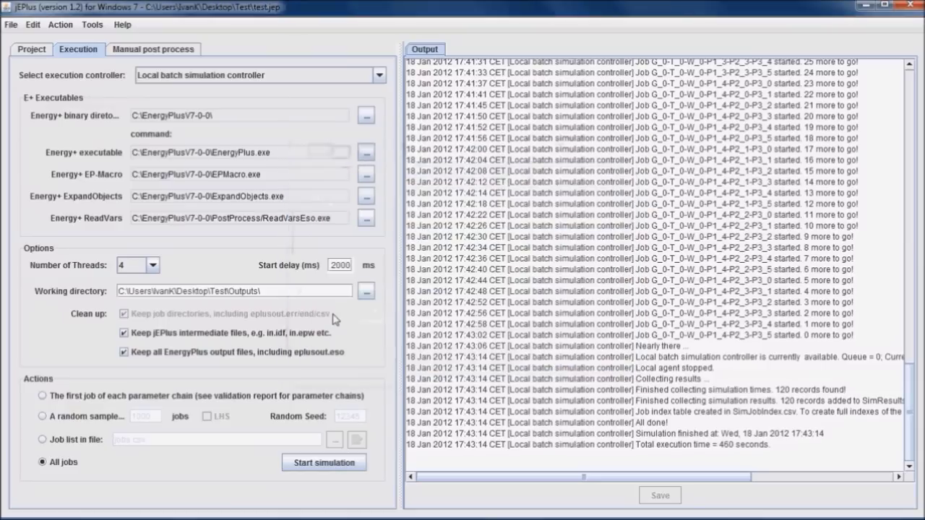
pyautogui.click(909, 7)
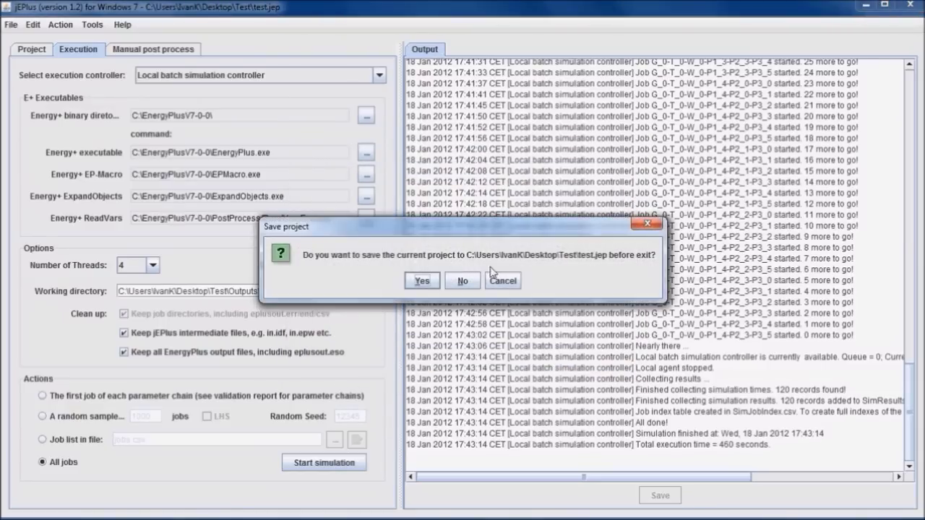
# Exit without re-saving and open Outputs to view its 123 job folders and result files
pyautogui.click(432, 281)
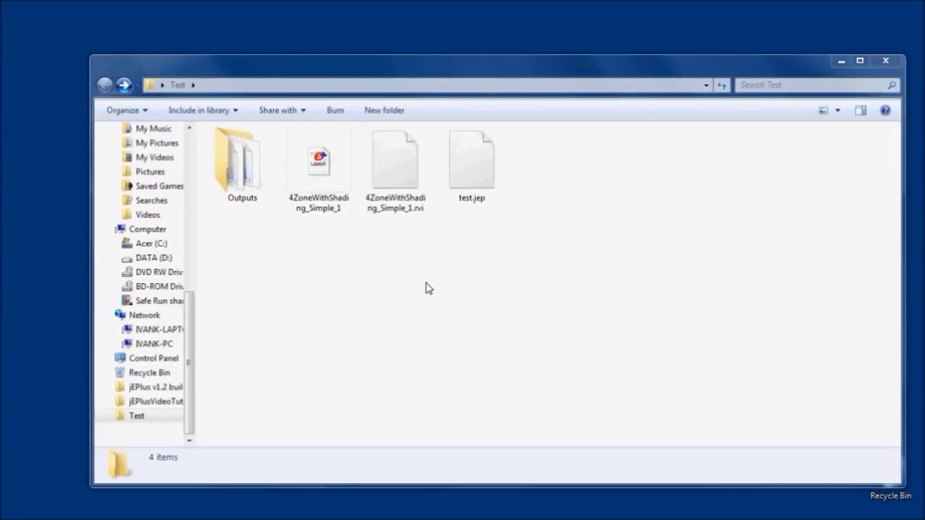
pyautogui.click(238, 180)
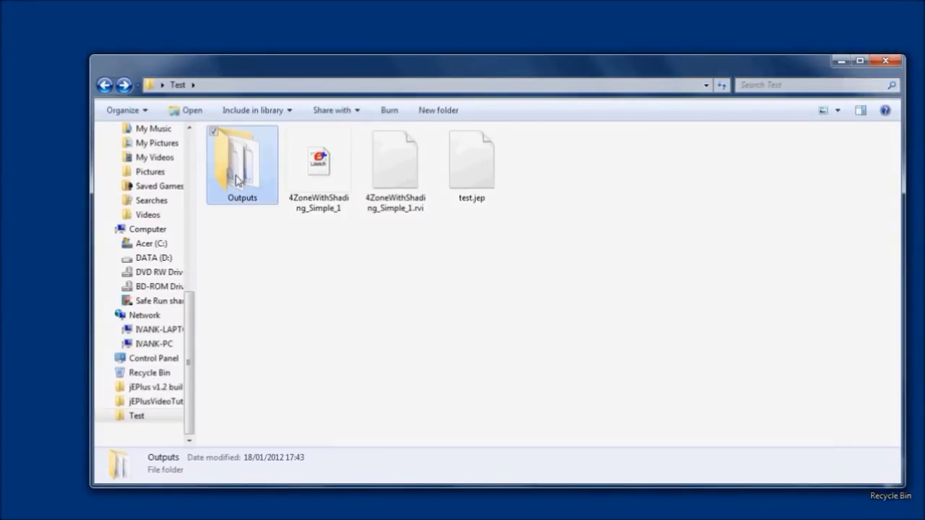
pyautogui.doubleClick(238, 181)
pyautogui.scroll(-9, 239, 180)
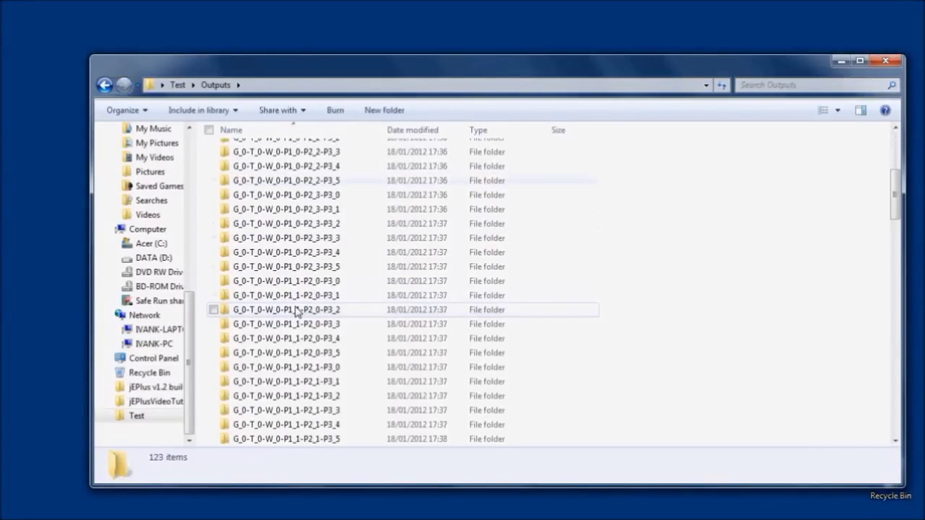
pyautogui.scroll(-20, 296, 311)
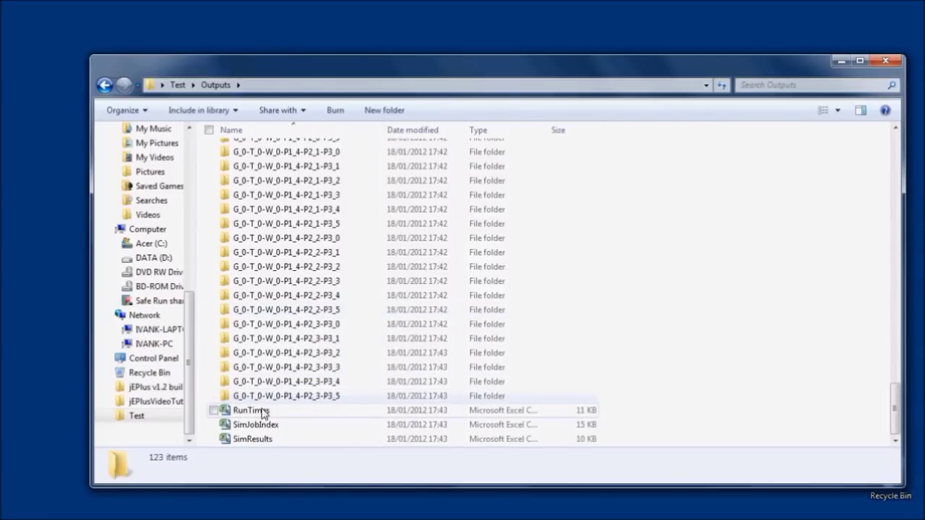
# View RunTimes.csv and SimJobIndex.csv in Excel in turn, then open SimResults.csv
pyautogui.doubleClick(250, 410)
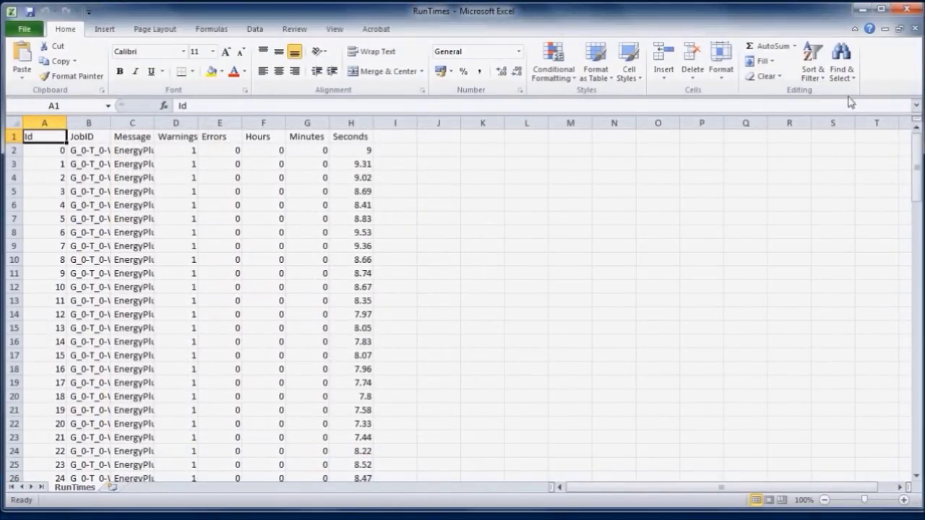
pyautogui.click(908, 9)
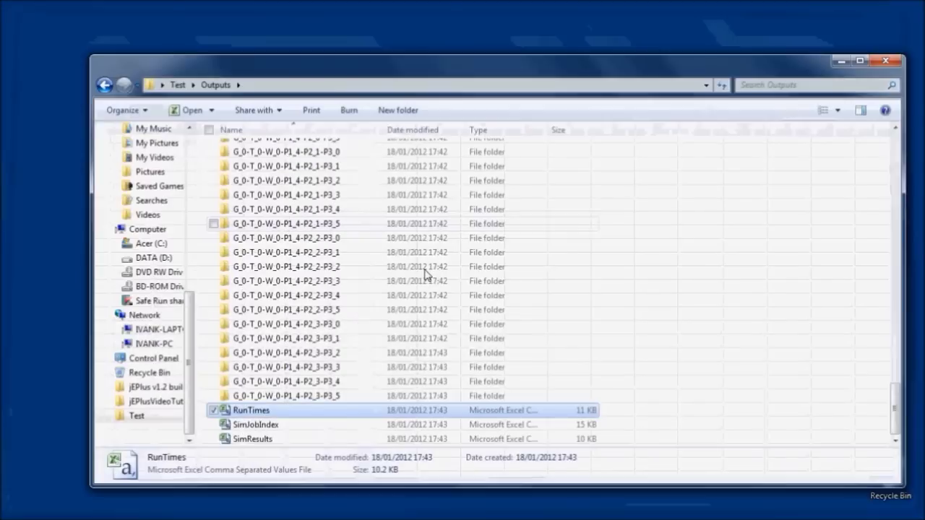
pyautogui.doubleClick(247, 425)
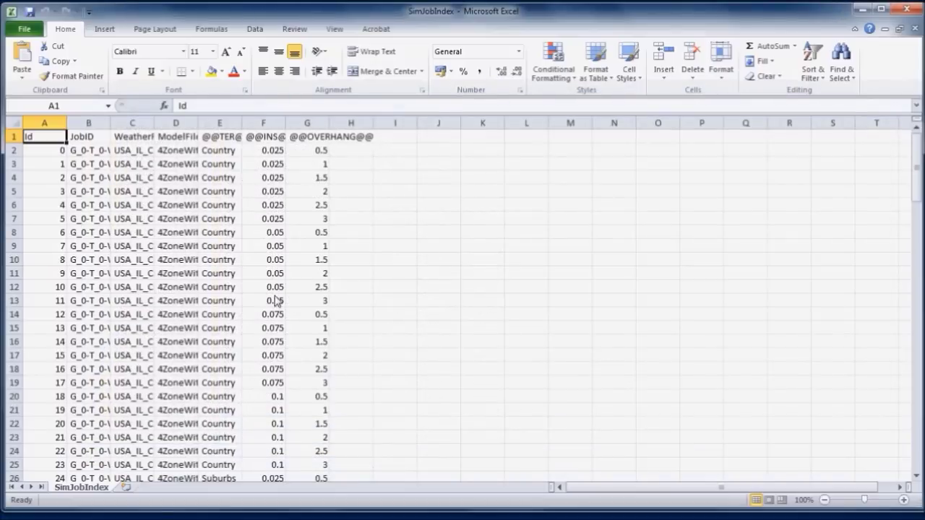
pyautogui.scroll(-20, 277, 300)
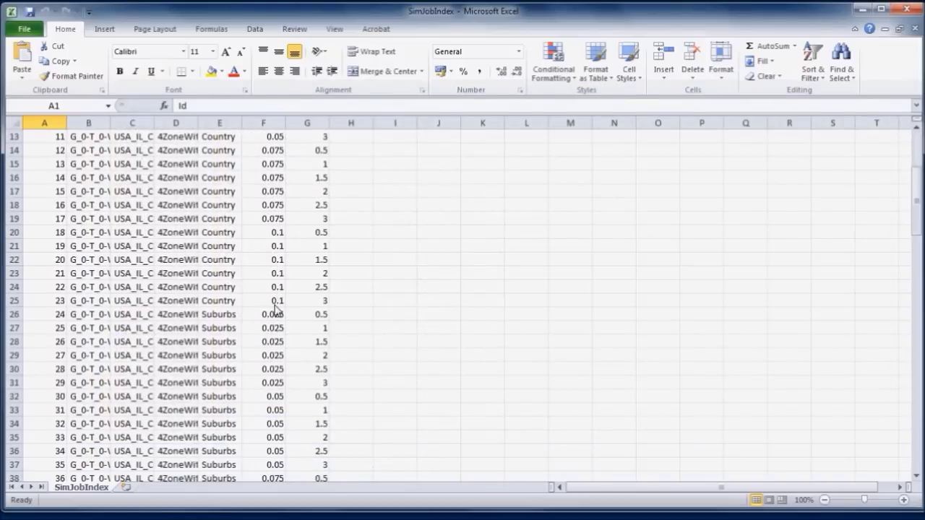
pyautogui.click(908, 10)
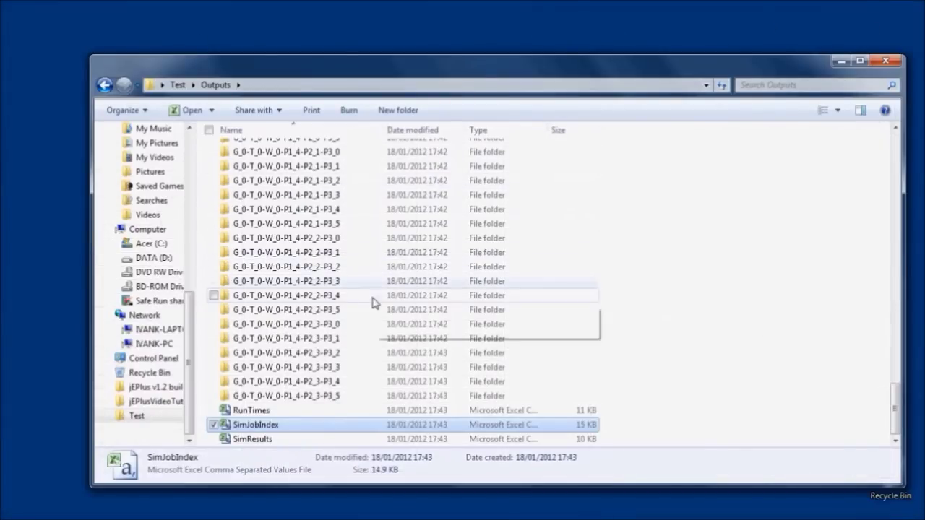
pyautogui.doubleClick(258, 441)
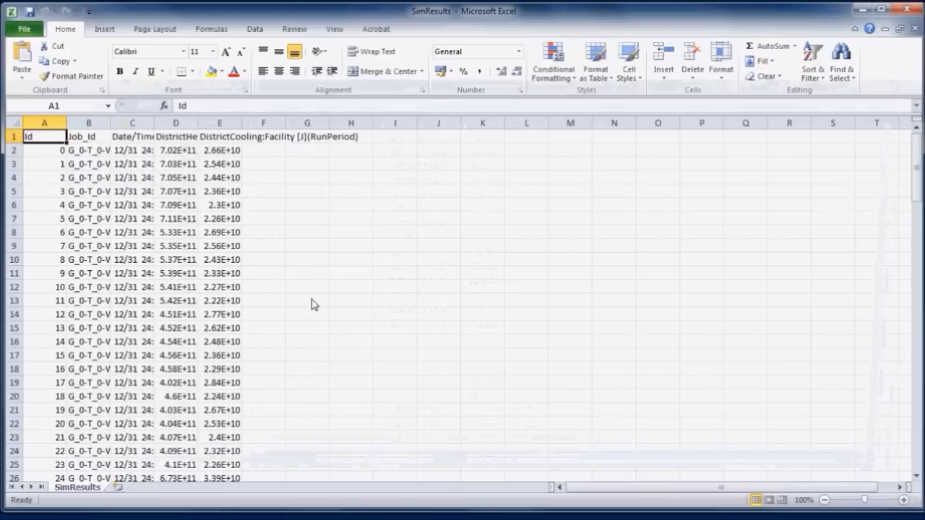